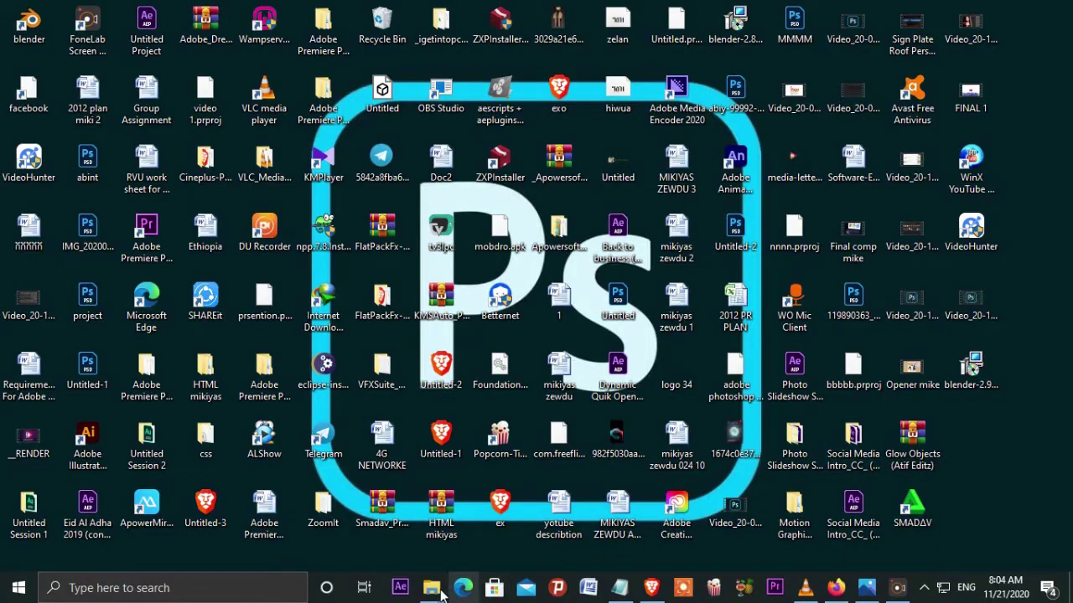
- Bring back the File Explorer window showing the Teal And Orange LUT pack folder
left_click(531, 530)
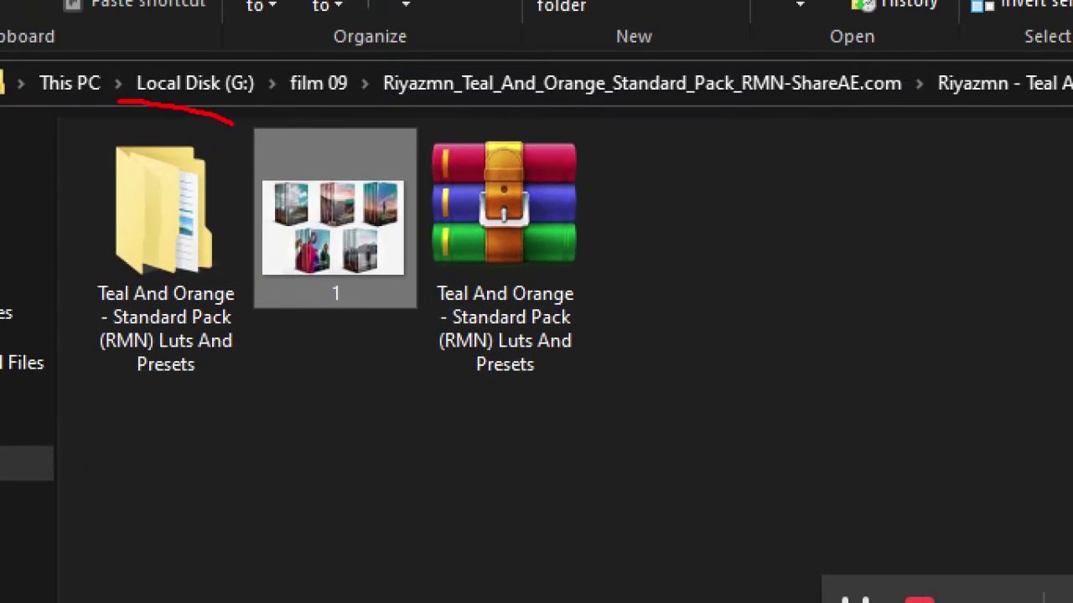
- Open the 'Teal And Orange - Standard Pack (RMN) Luts And Presets' folder, then its 3D Luts subfolder
mouse_move(233, 124)
left_mouse_down()
mouse_move(39, 381)
mouse_move(254, 379)
mouse_move(237, 84)
left_mouse_up()
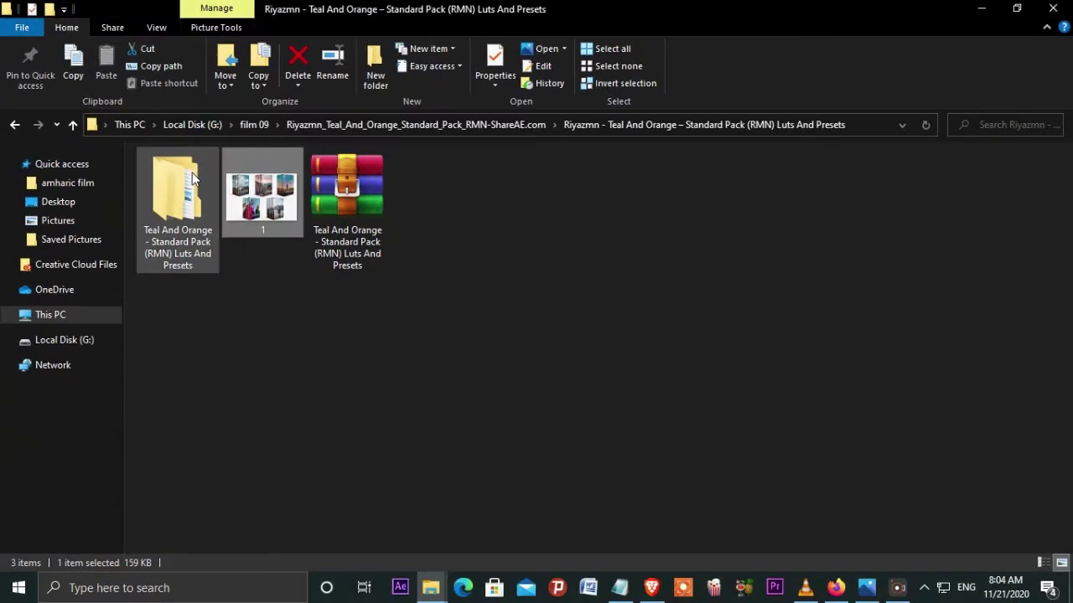
double_click(193, 176)
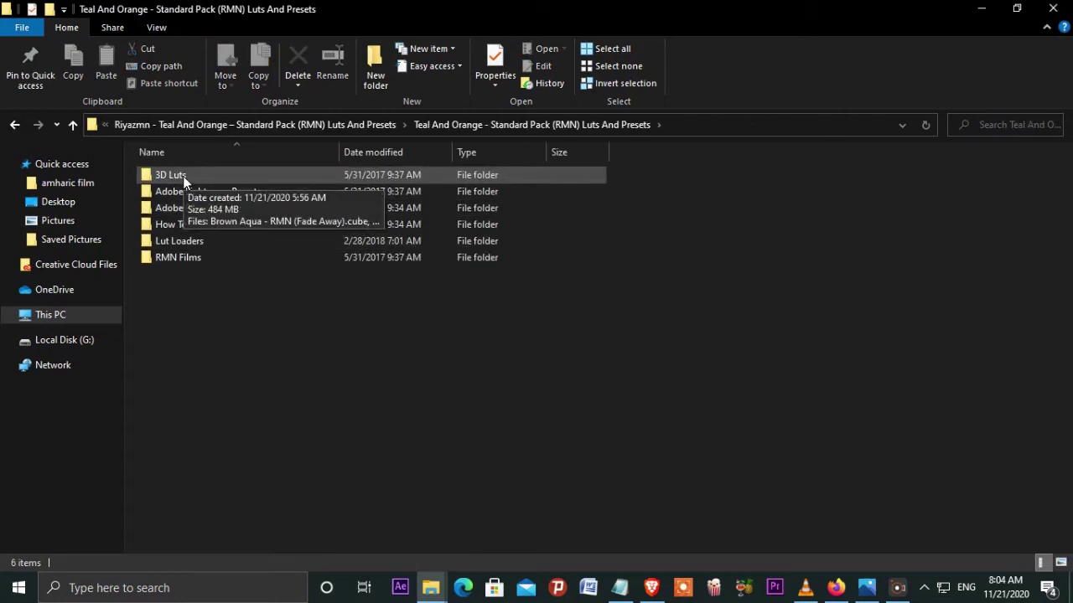
left_click_drag(233, 165, 98, 159)
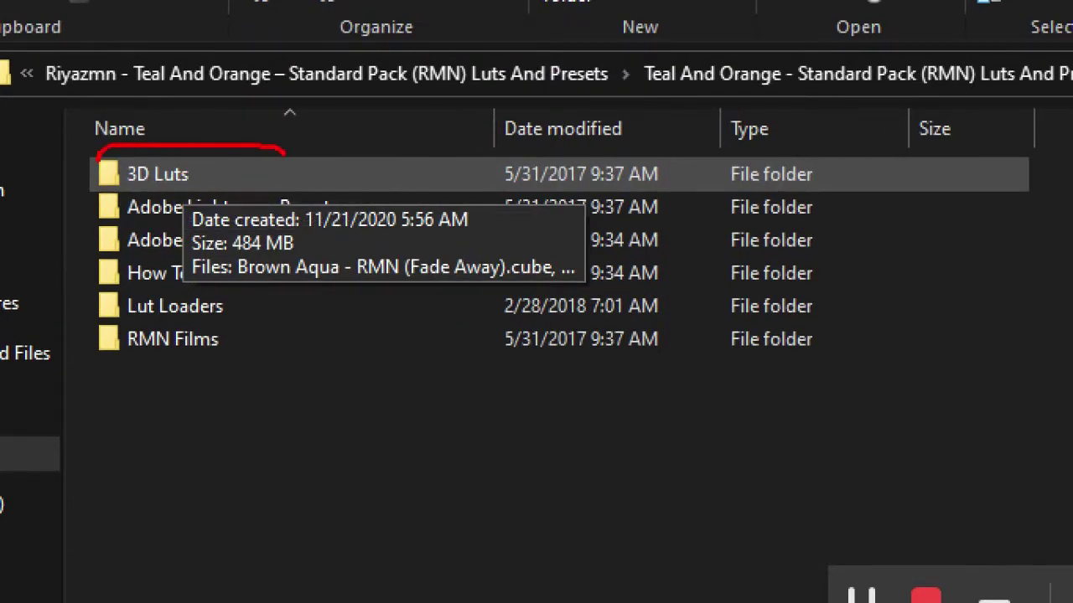
left_click_drag(155, 203, 291, 177)
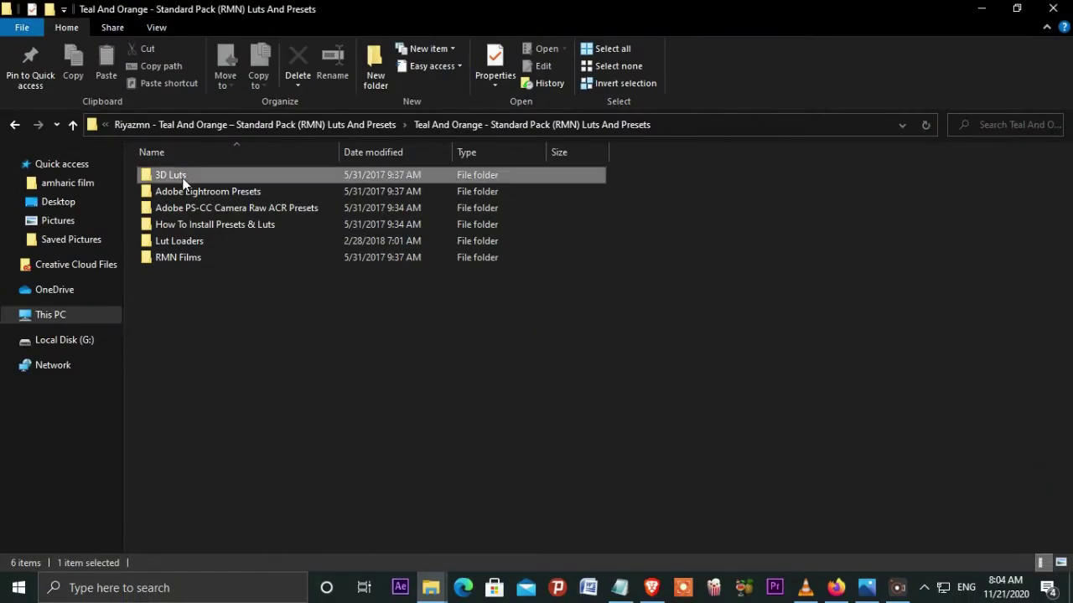
double_click(181, 177)
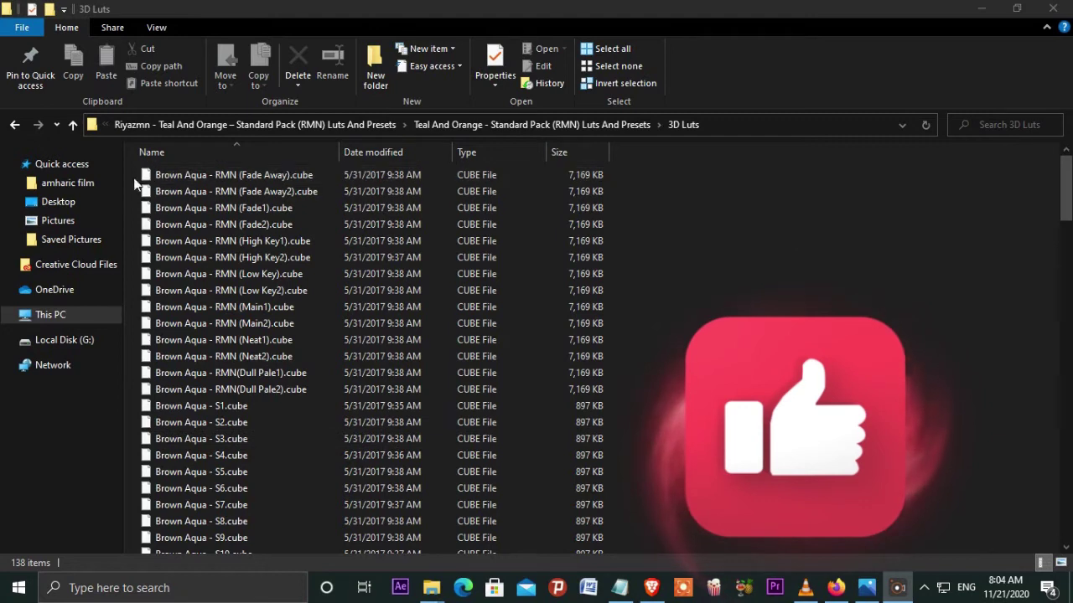
- Select every .cube file in the 3D Luts folder with Ctrl+A and copy them
left_click_drag(132, 168, 444, 597)
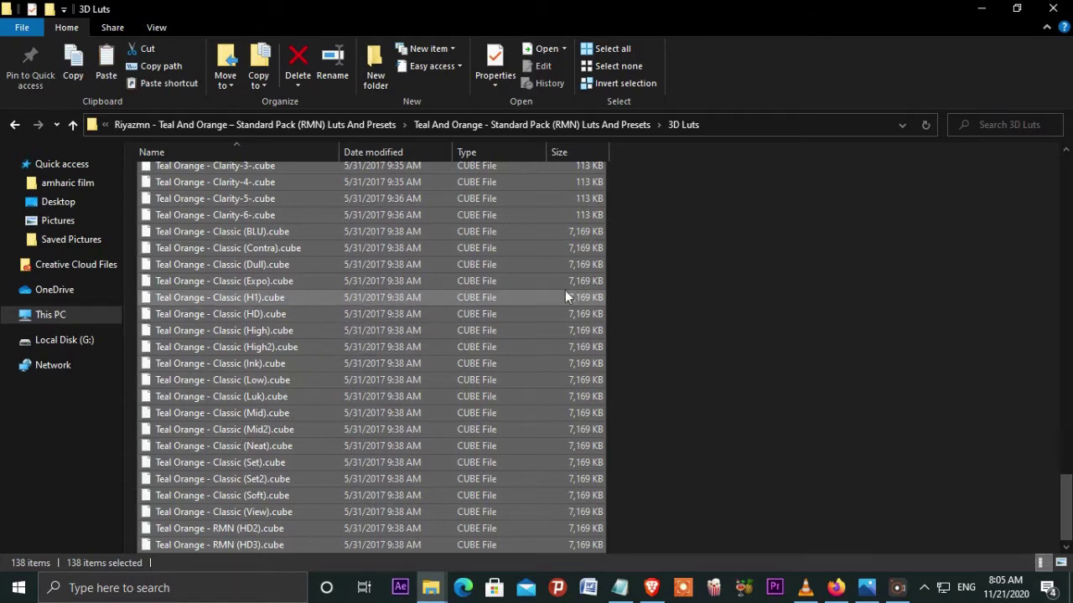
right_click(687, 239)
mouse_move(729, 267)
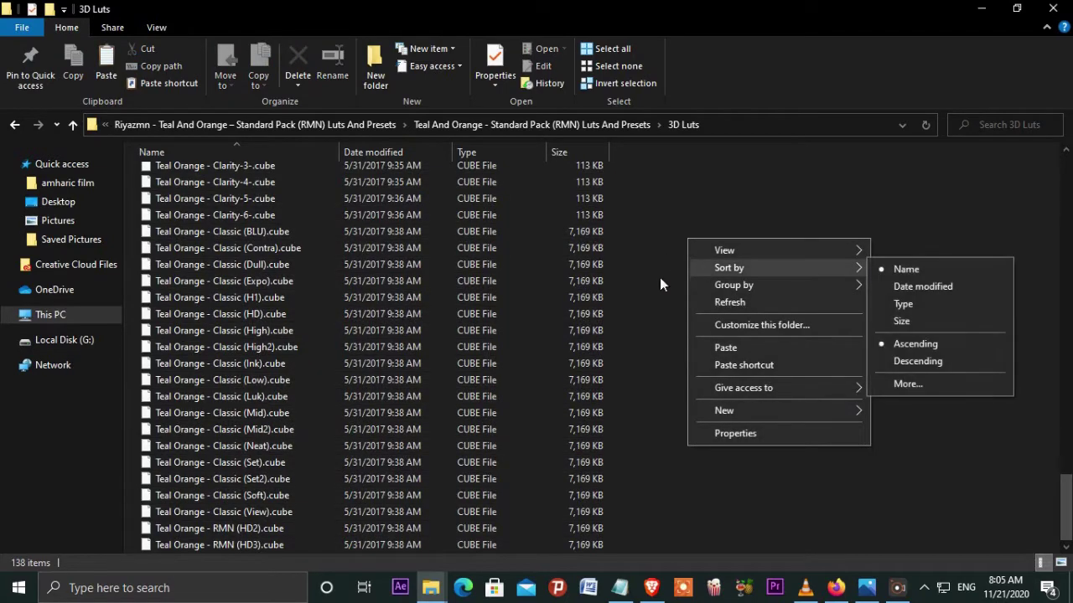
left_click_drag(667, 537, 576, 481)
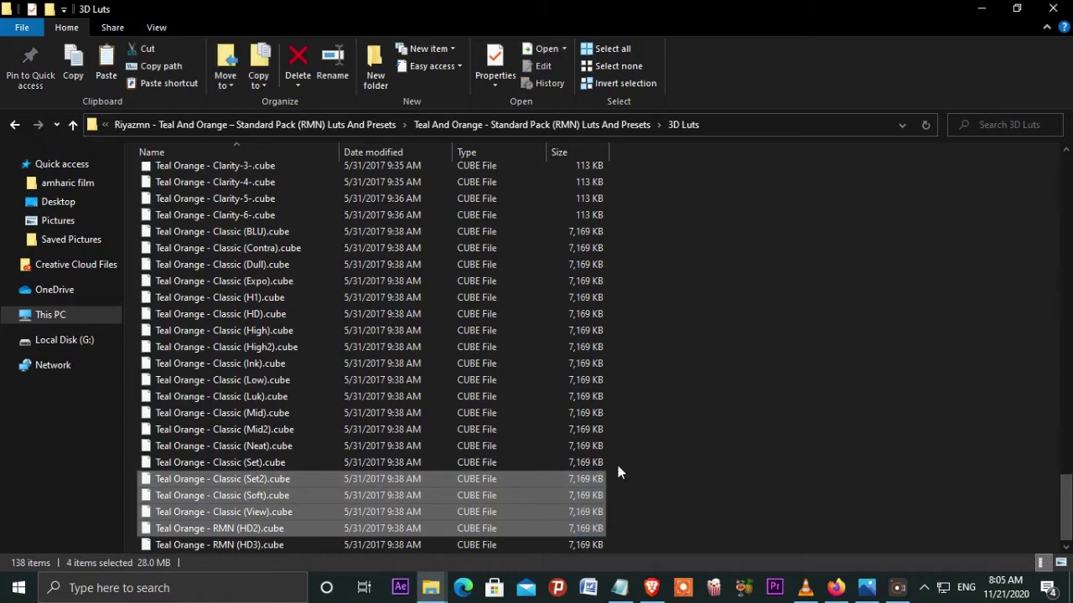
key("ctrl+a")
right_click(682, 343)
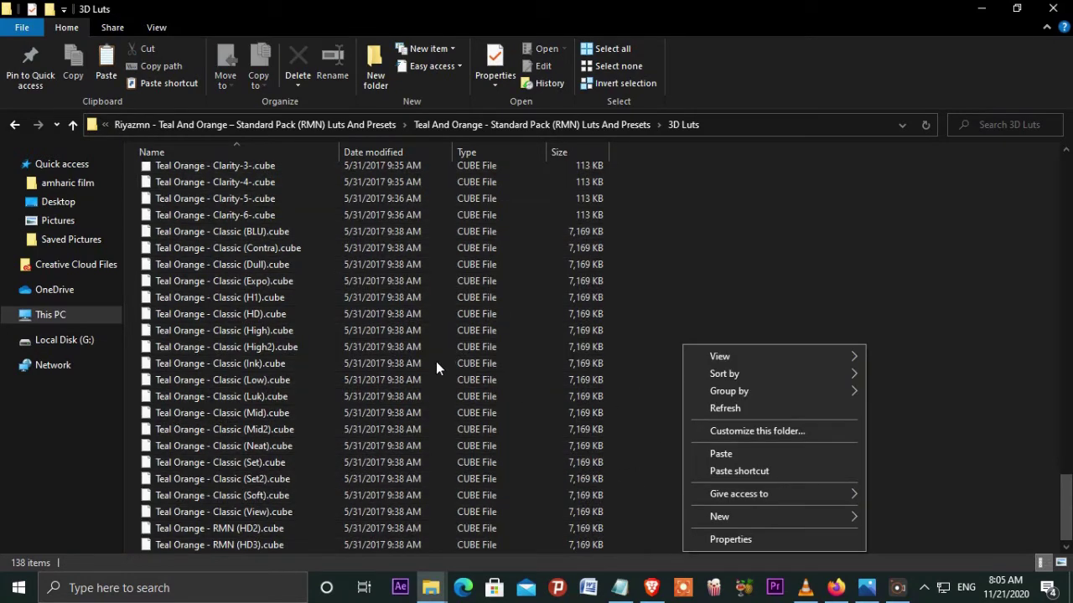
key("Escape")
key("ctrl+a")
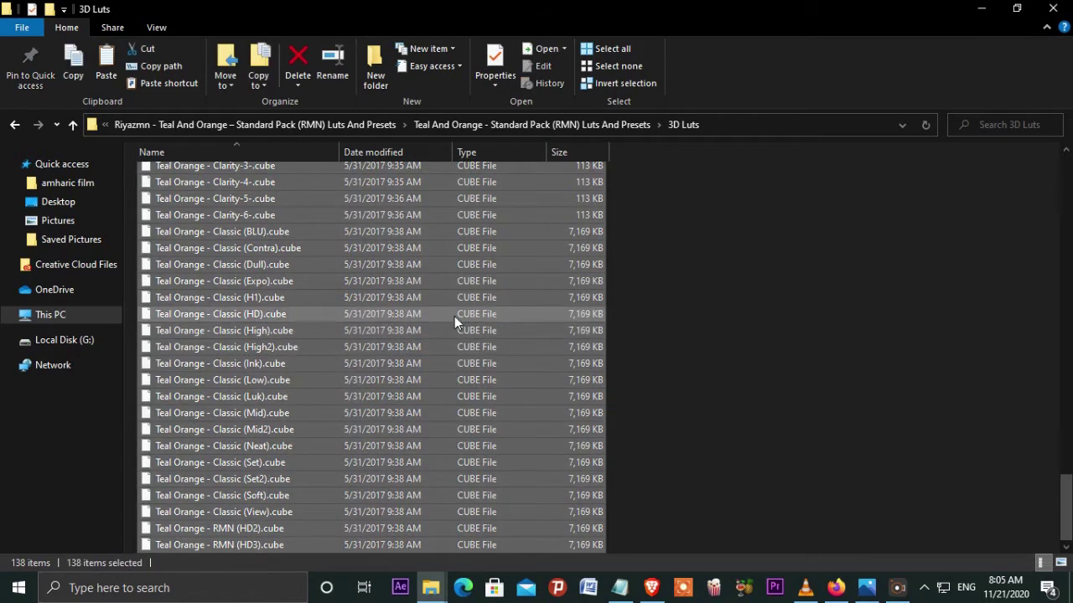
right_click(454, 316)
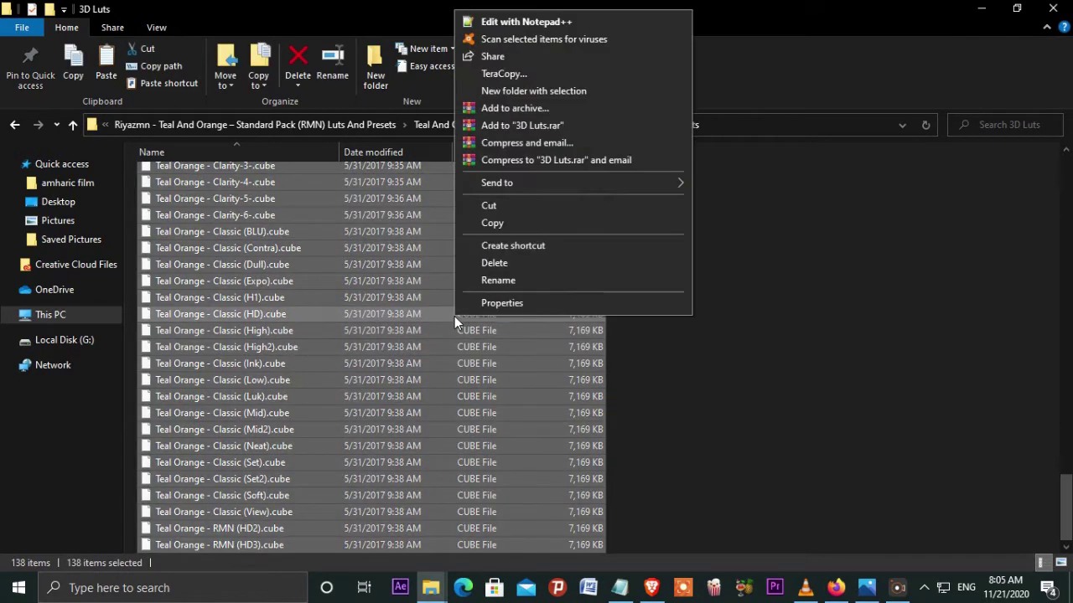
left_click(501, 222)
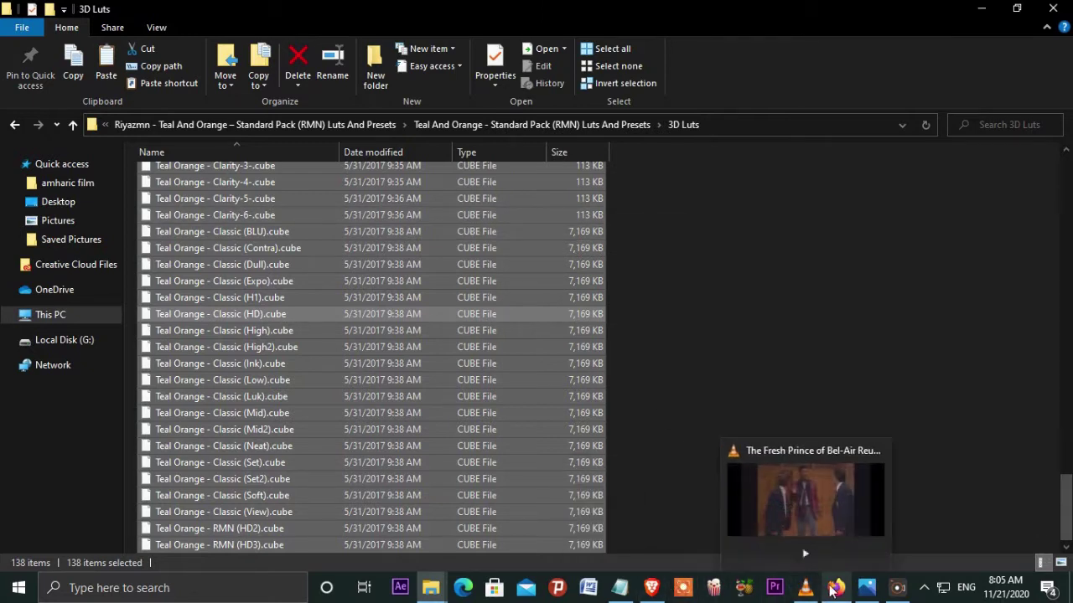
mouse_move(867, 588)
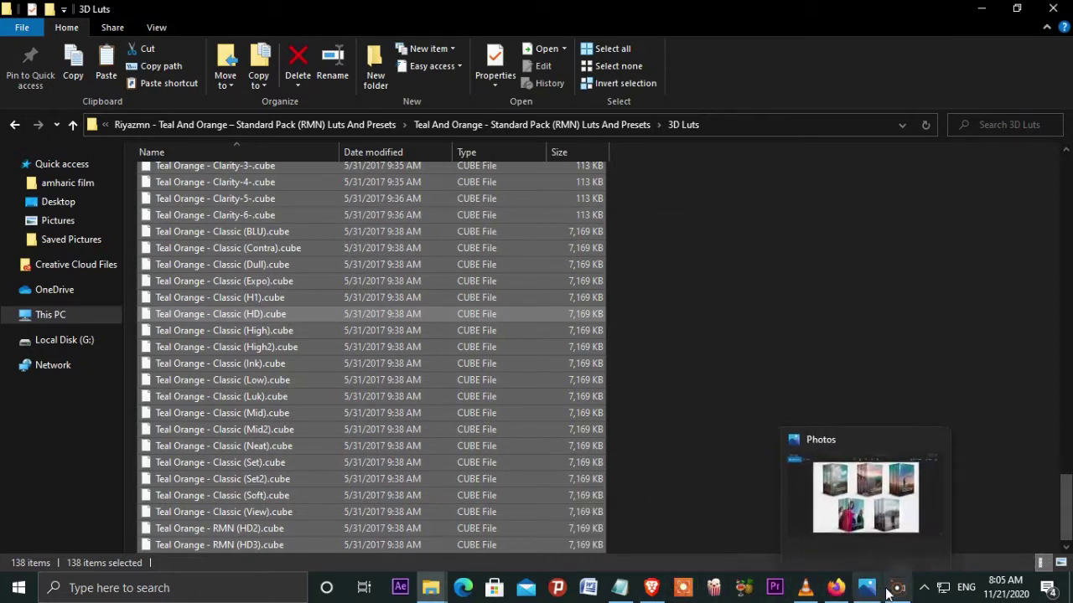
- In the other Explorer window, go to This PC and open Local Disk (C:)
left_click(895, 587)
mouse_move(430, 588)
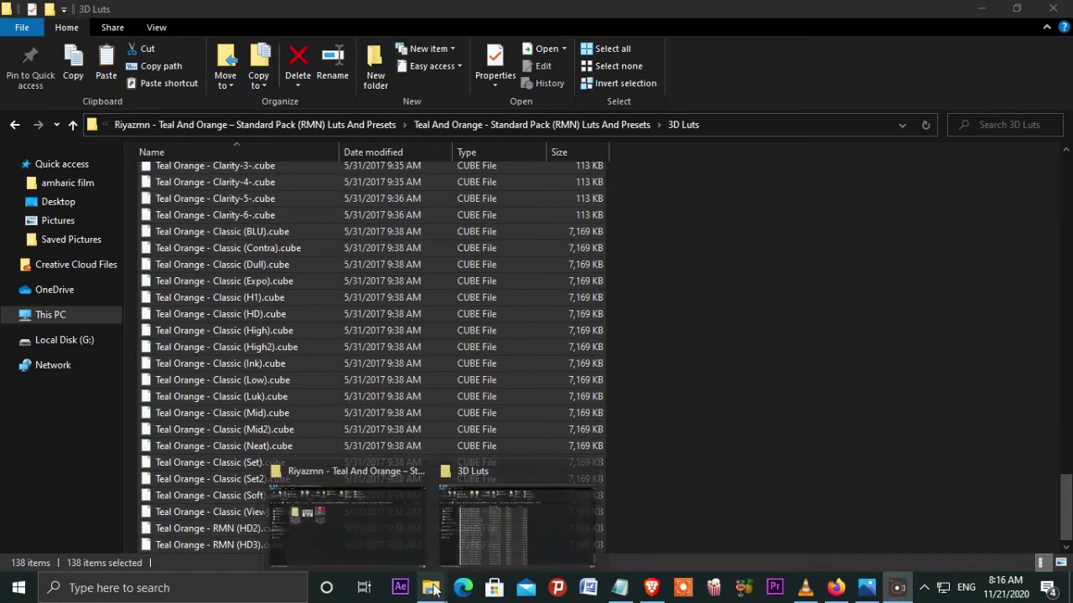
left_click(378, 542)
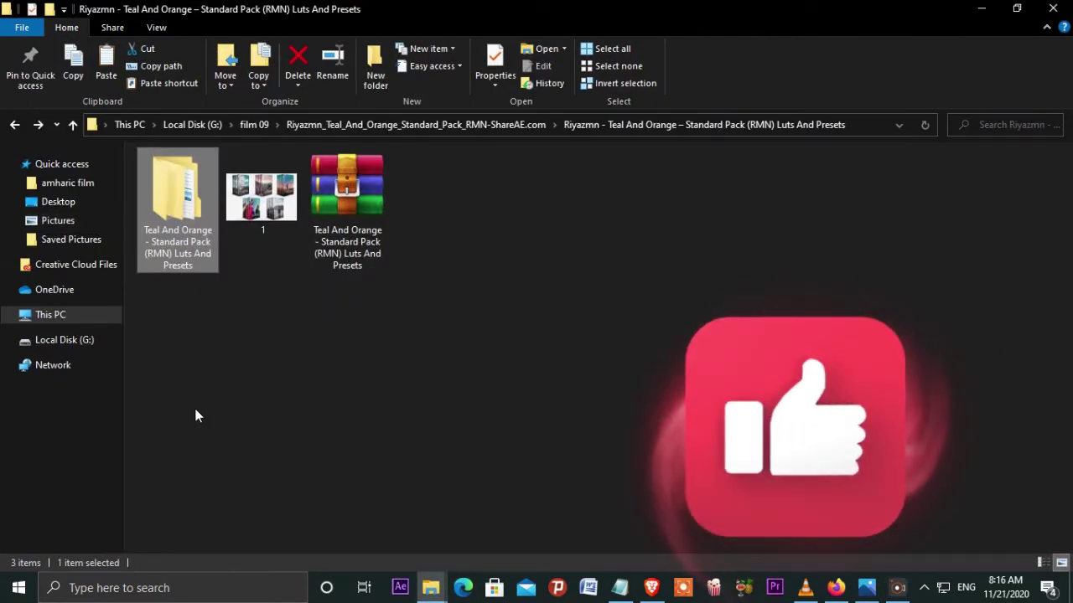
left_click(74, 314)
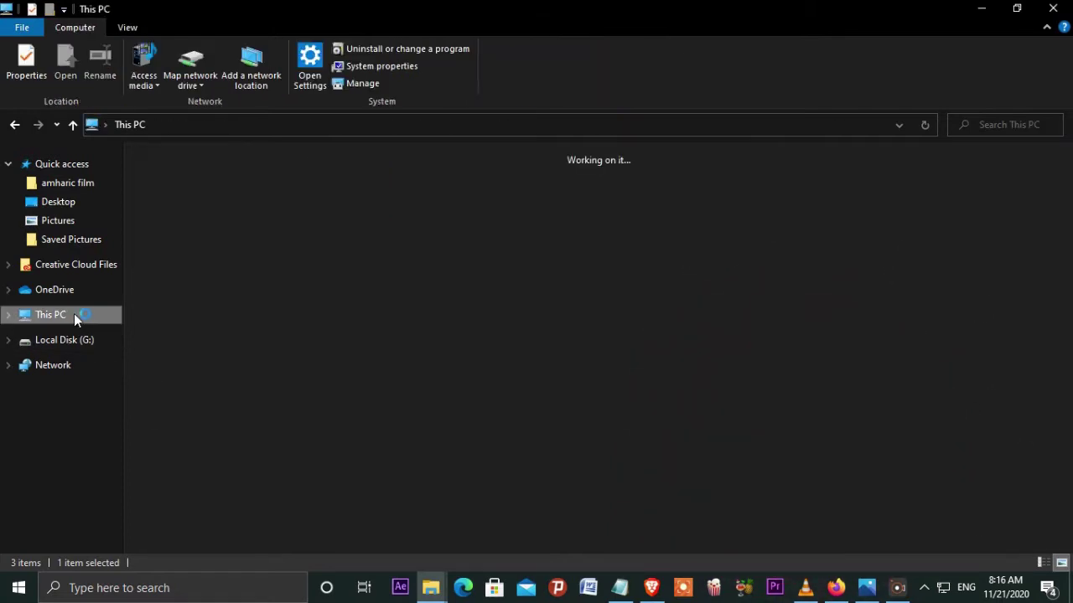
left_click(232, 300)
double_click(232, 300)
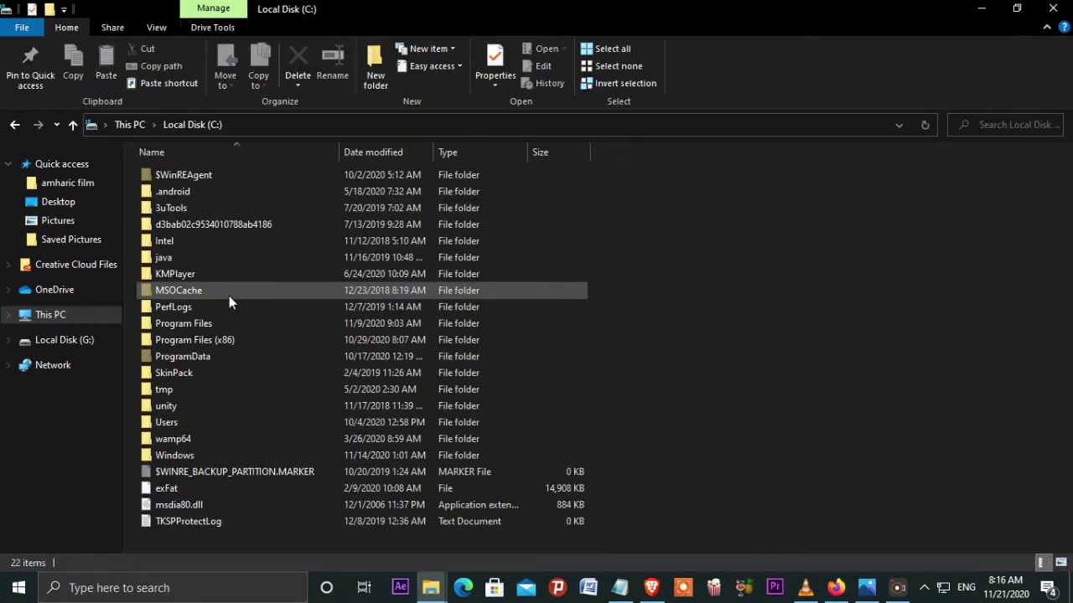
- Open Program Files > Adobe and inspect the Adobe Photoshop 2020 folder's context menu
double_click(201, 329)
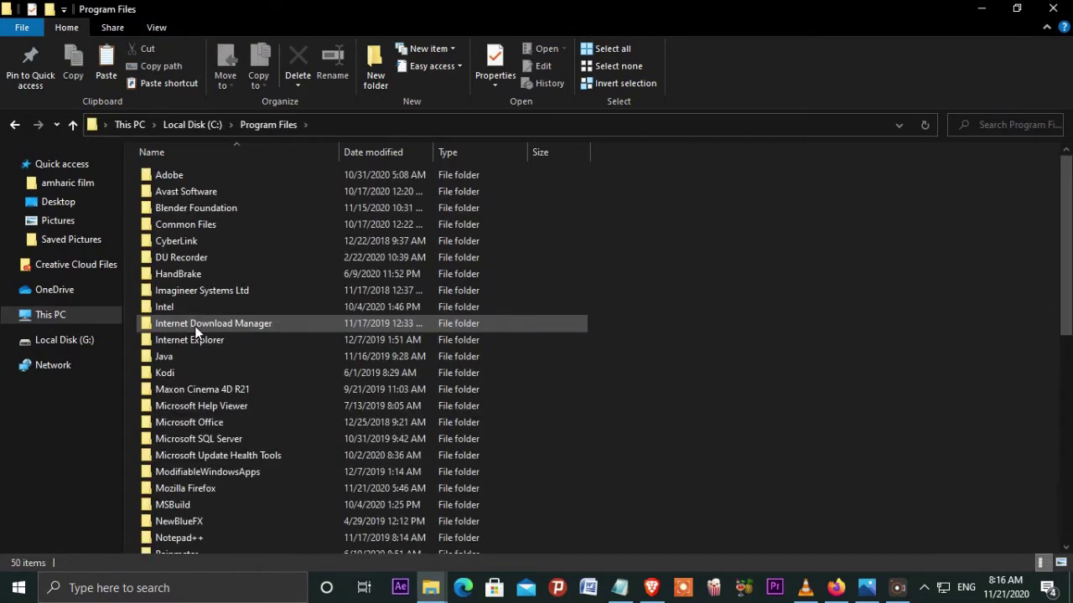
left_click(174, 178)
double_click(175, 178)
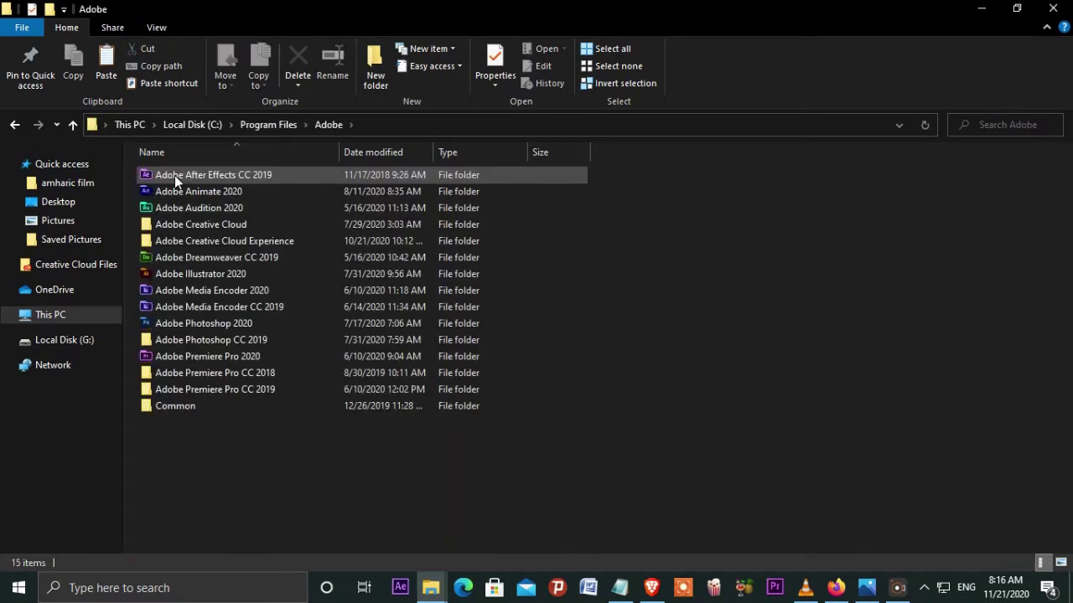
left_click(216, 324)
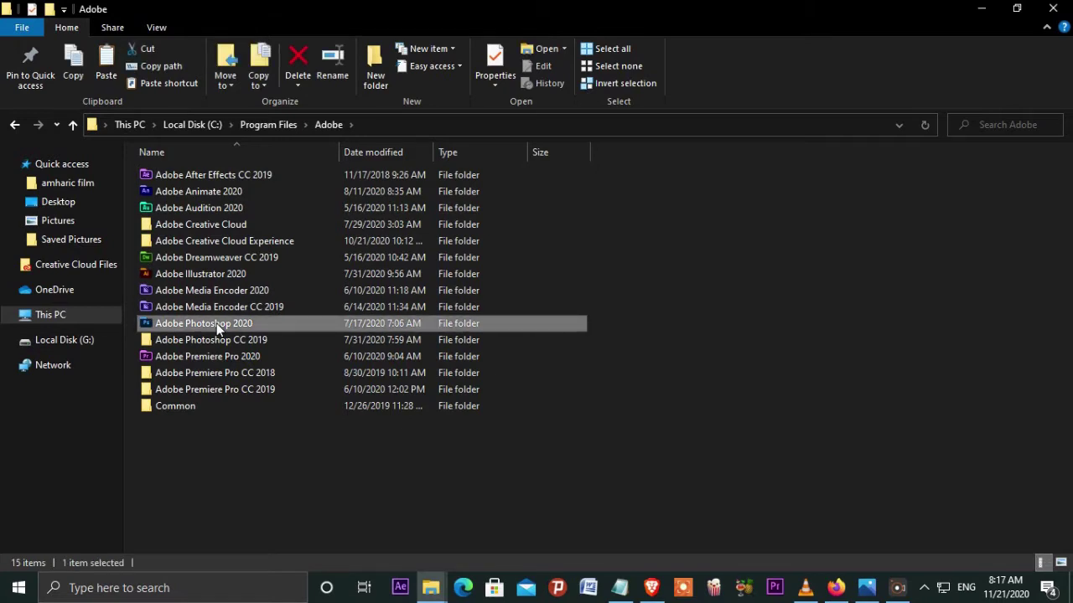
right_click(216, 324)
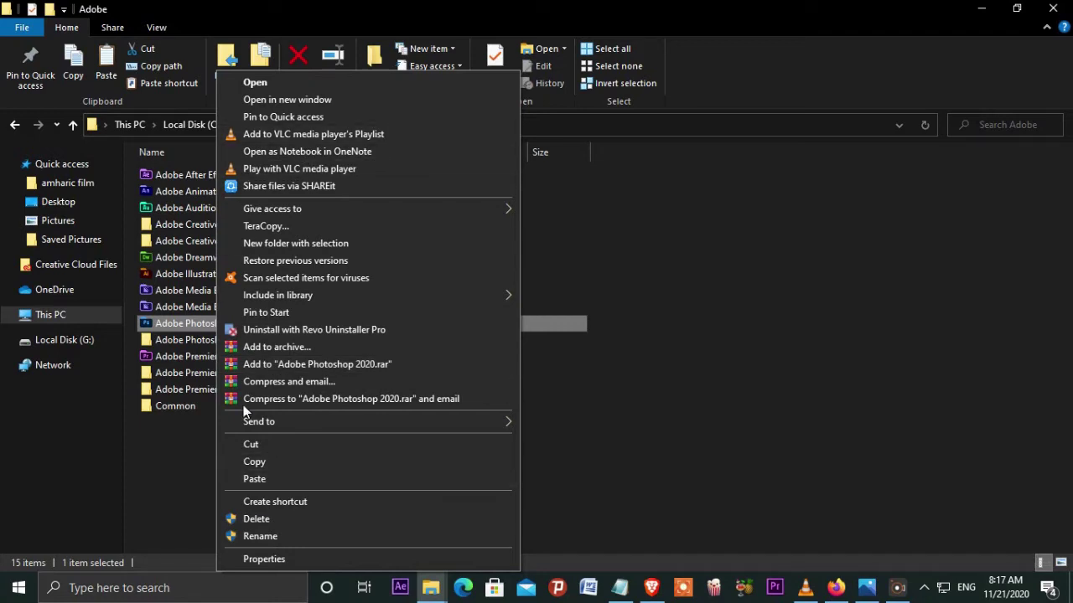
left_click(185, 461)
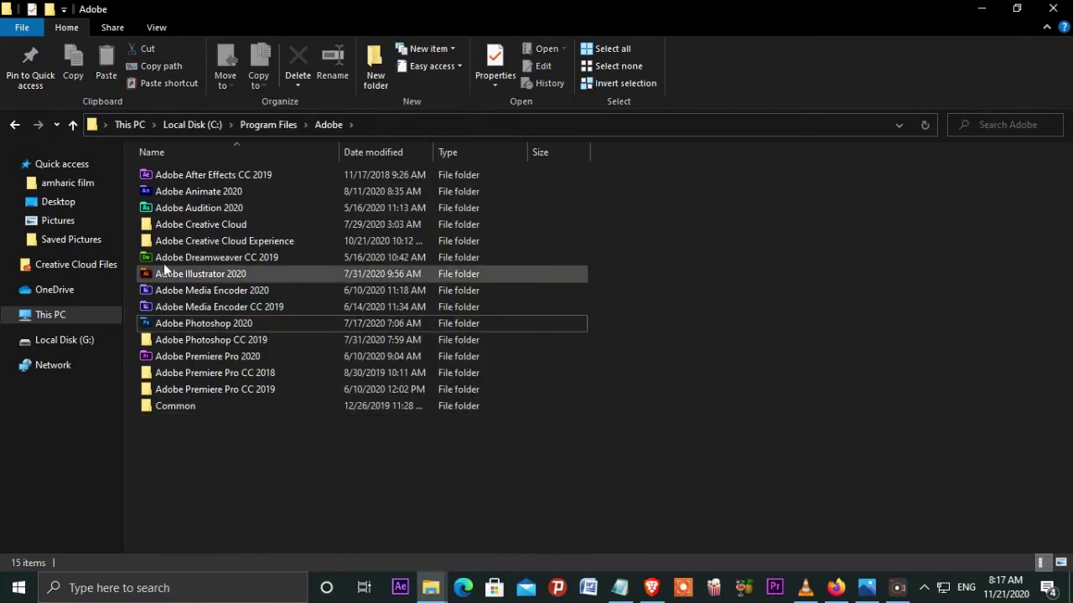
- Use the Start menu's Open file location twice to reach Photoshop 2020's installation folder
left_click(19, 587)
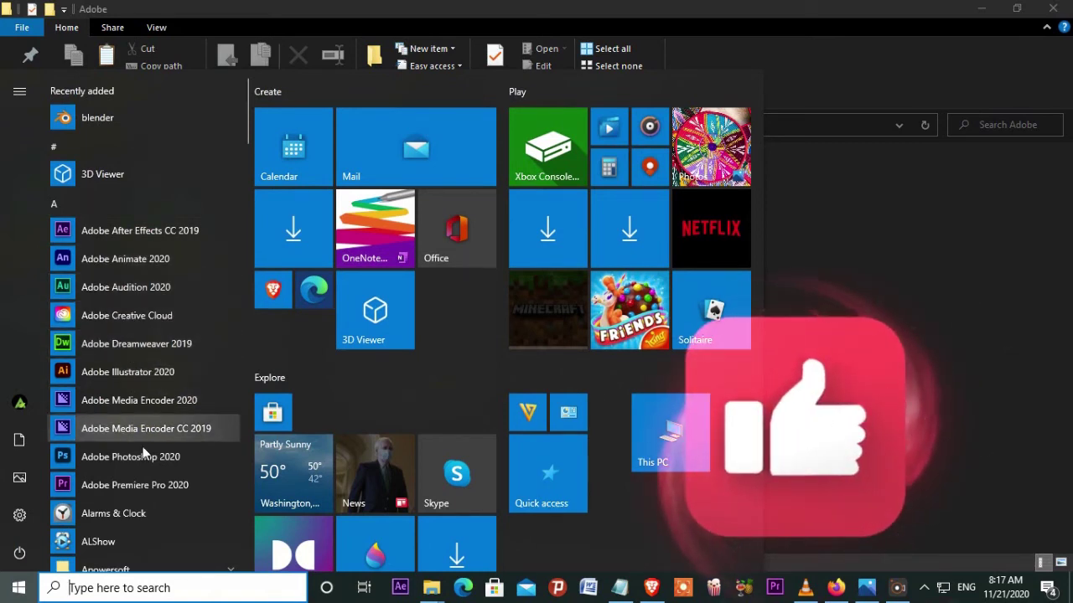
right_click(151, 460)
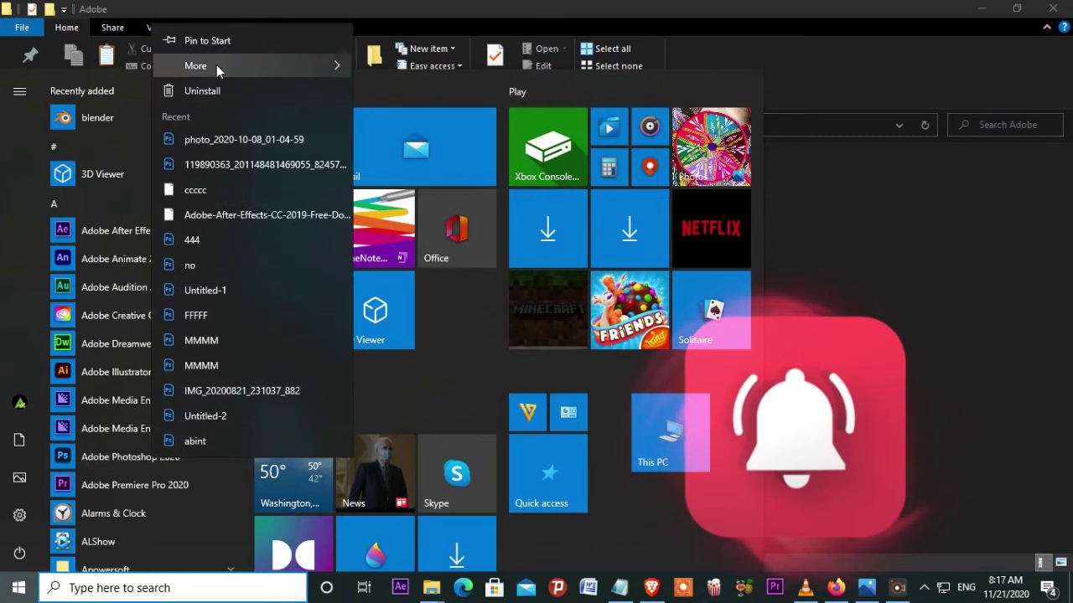
mouse_move(252, 66)
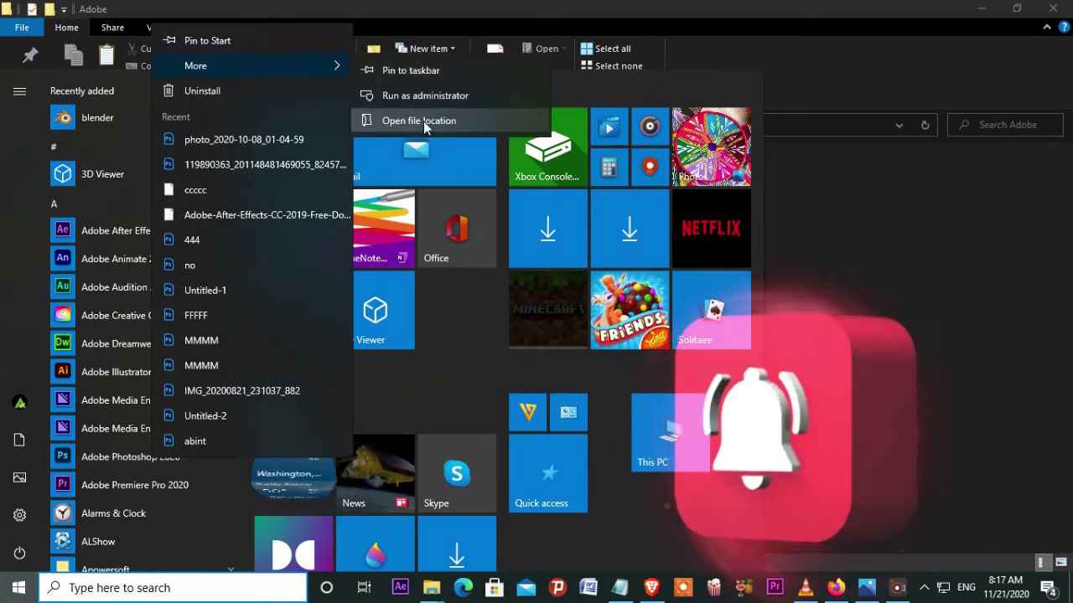
left_click(424, 122)
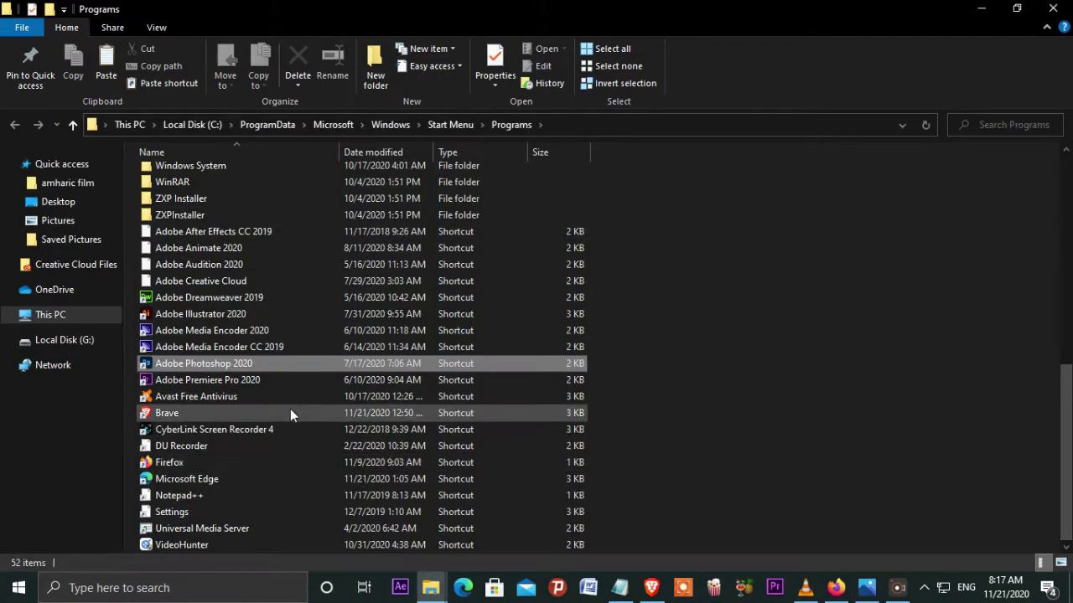
right_click(218, 364)
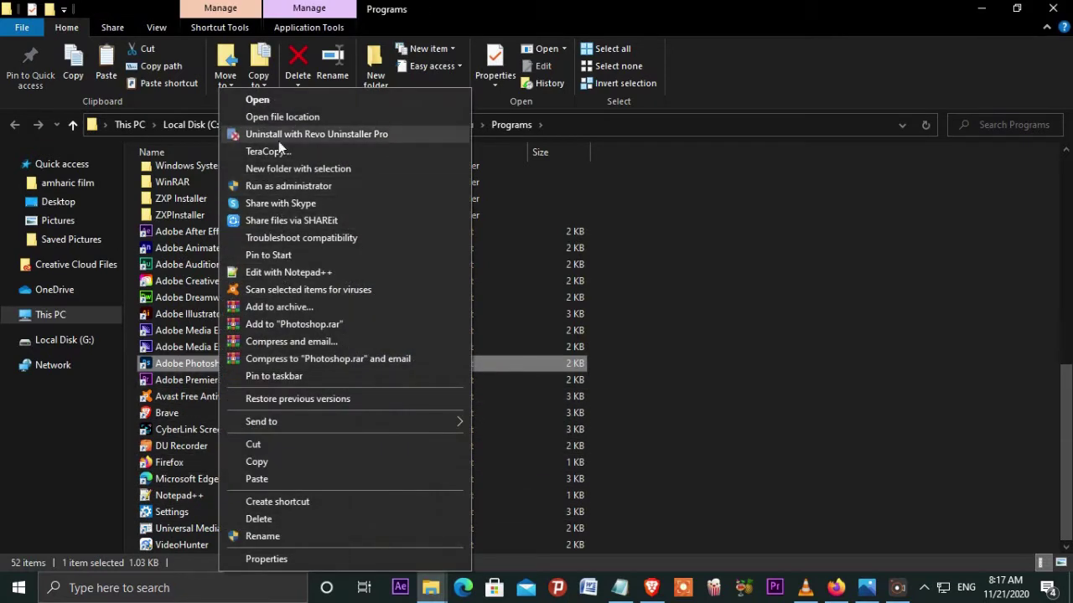
left_click(279, 117)
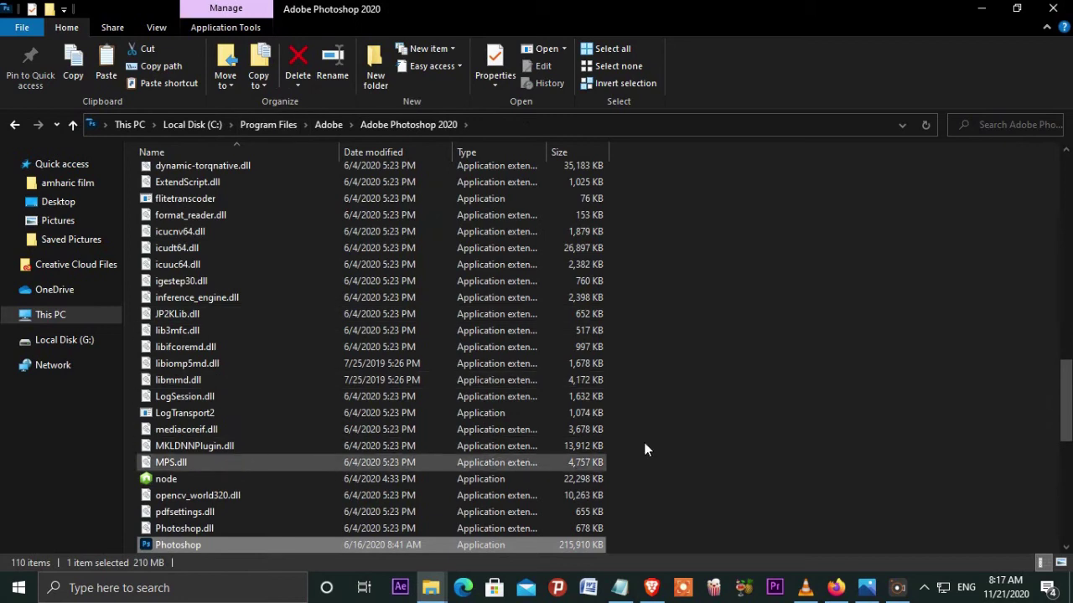
scroll(721, 392, "up", 19)
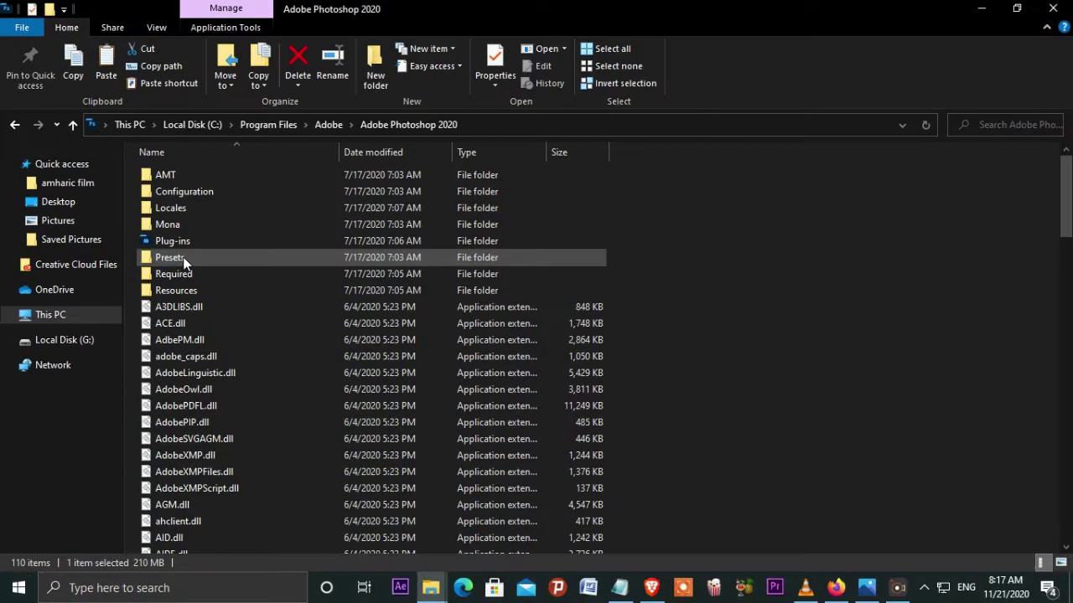
- Open Photoshop's Presets folder and then its 3DLUTs subfolder
double_click(184, 261)
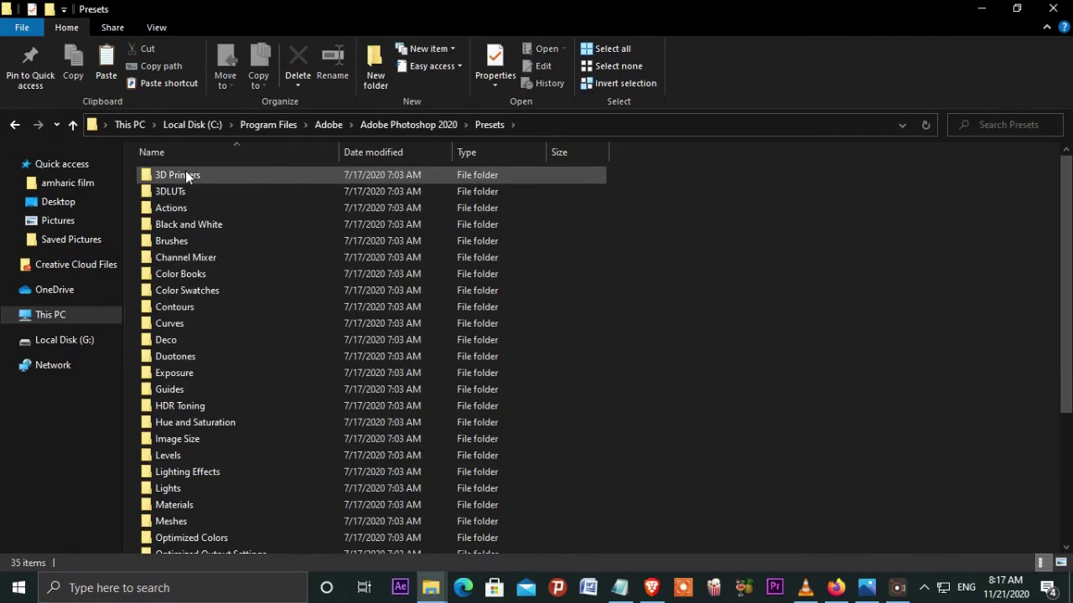
left_click(180, 192)
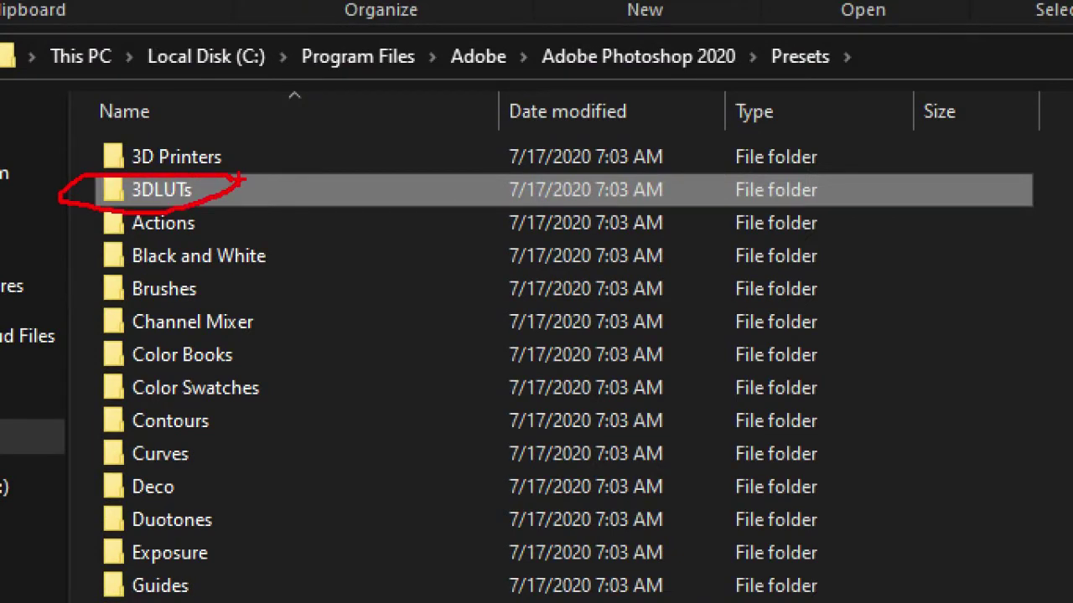
double_click(181, 191)
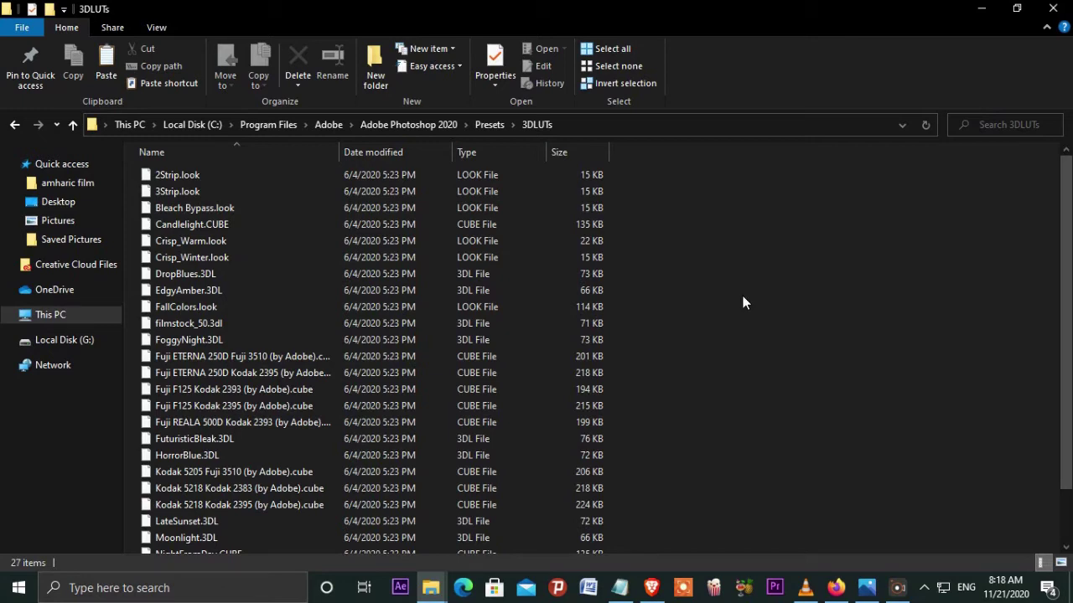
- Show the 3DLUTs folder contents in Details view
key("ctrl+shift+6")
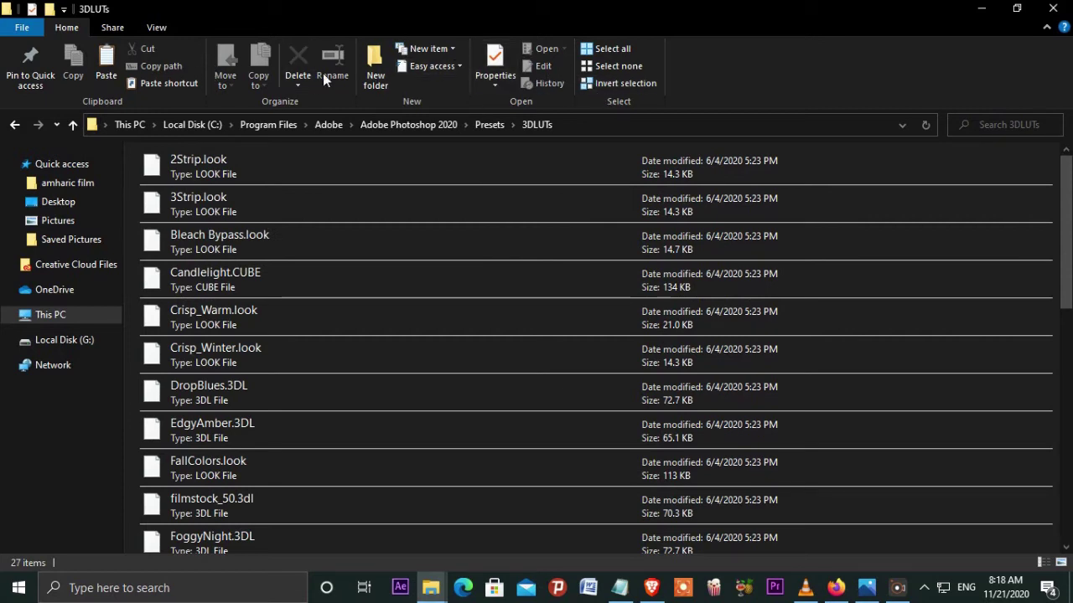
left_click(154, 33)
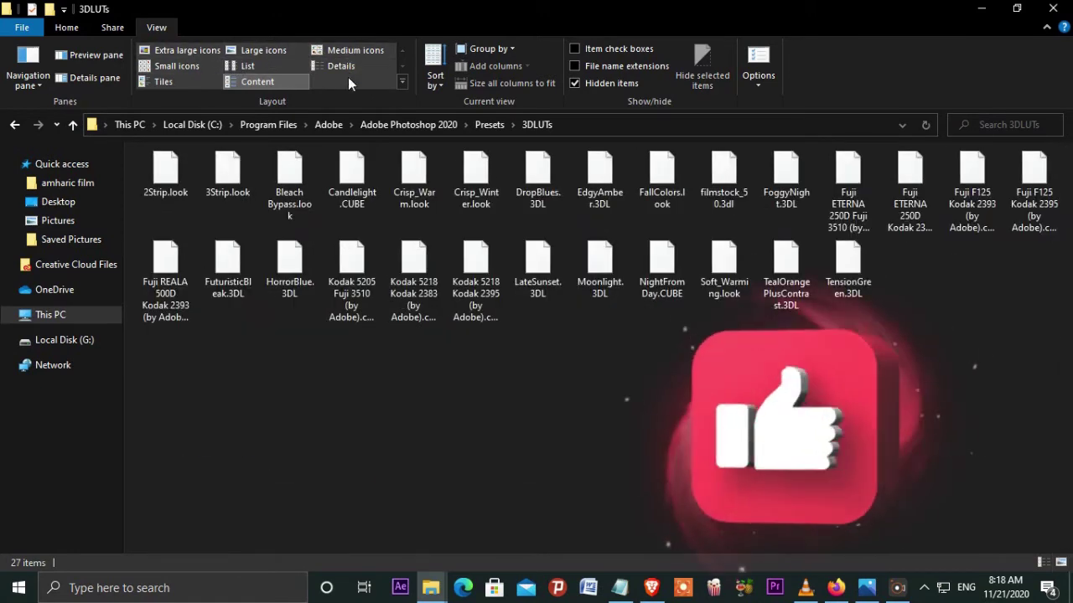
left_click(348, 68)
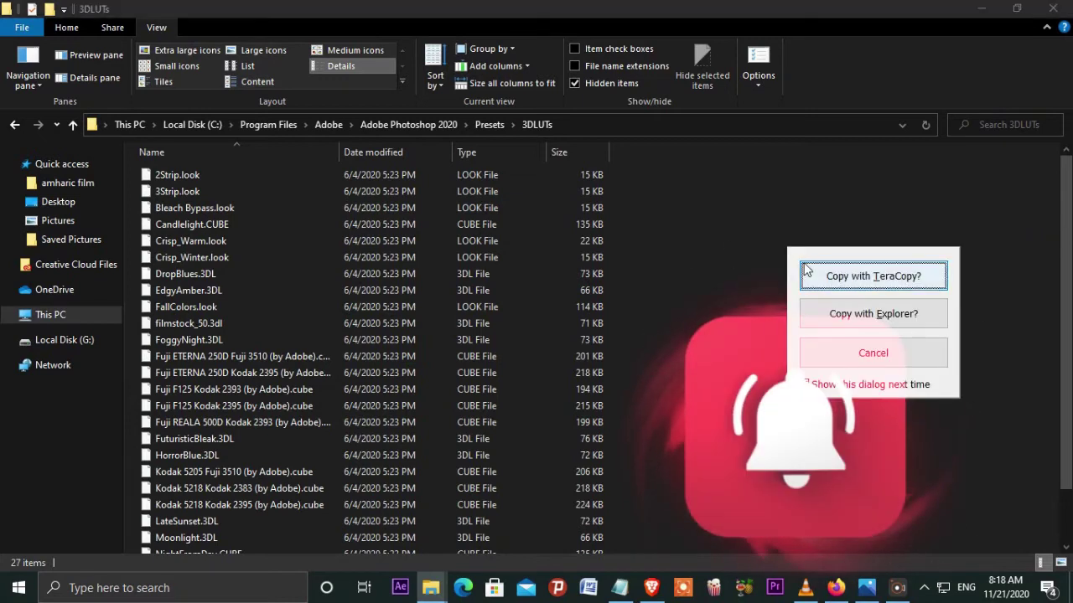
- Paste the LUTs into 3DLUTs via TeraCopy, bringing it to 165 items, then close TeraCopy
key("Return")
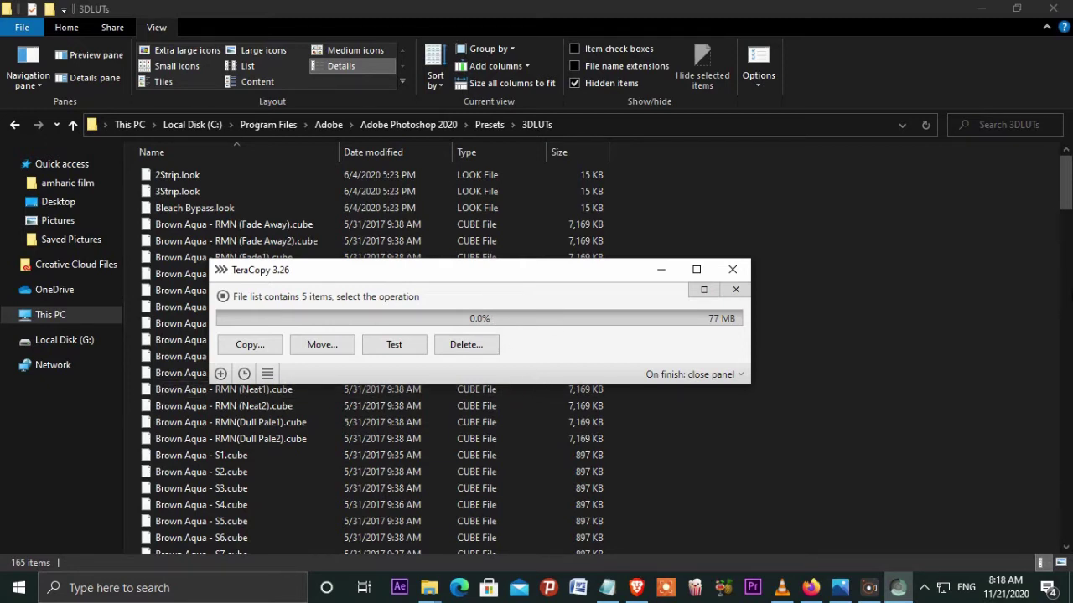
left_click_drag(1065, 180, 1061, 553)
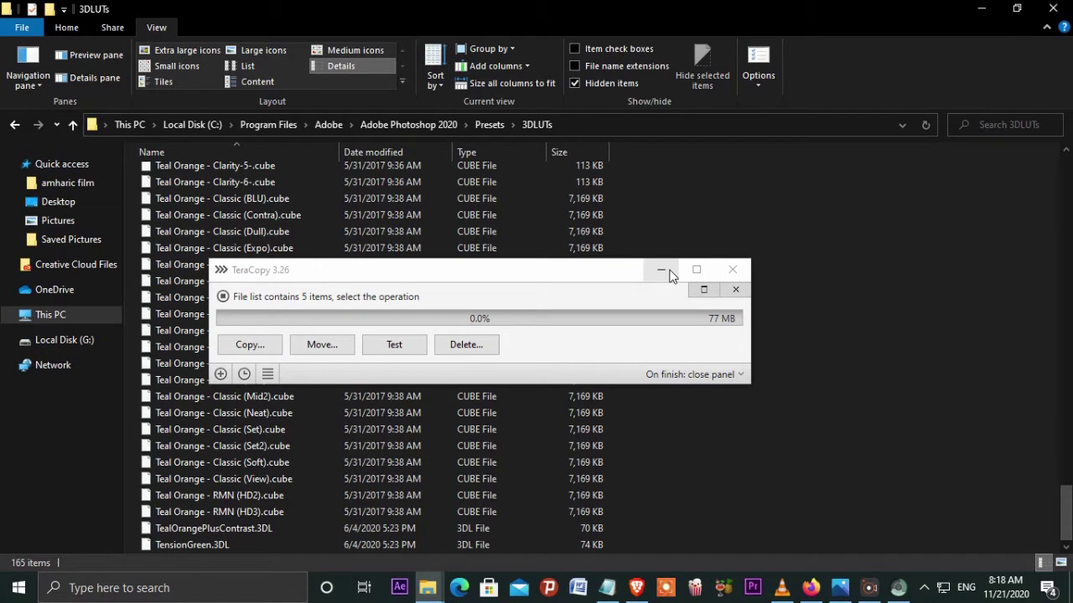
left_click(747, 269)
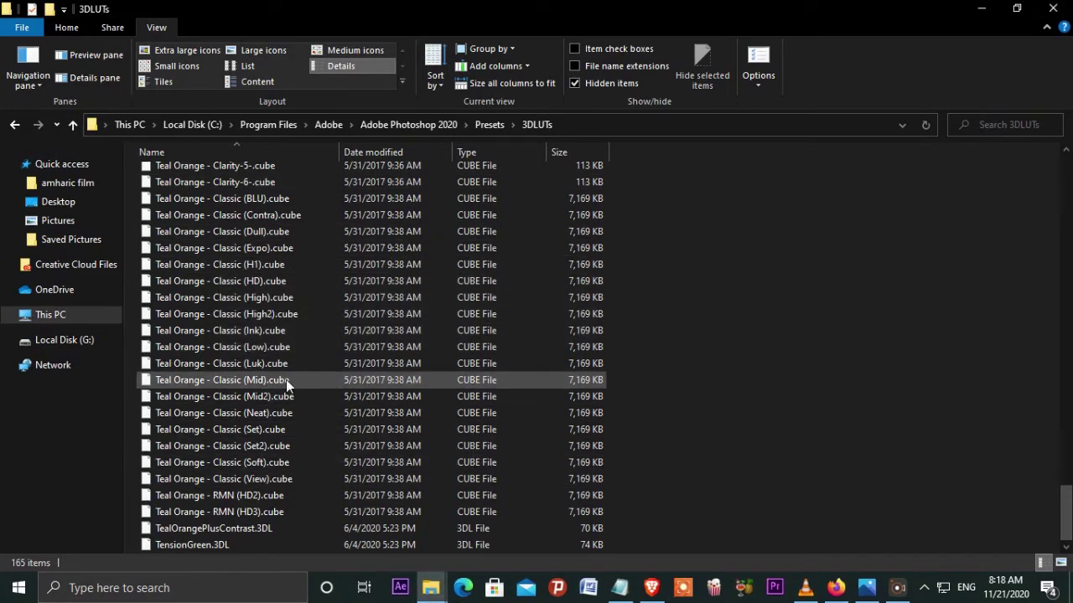
left_click(4, 595)
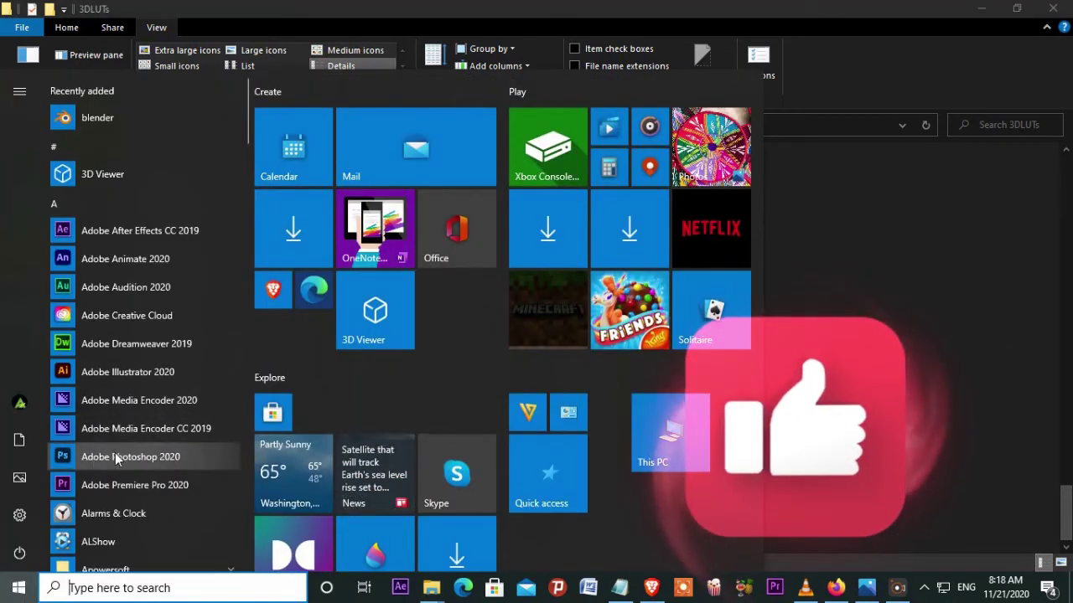
- Launch Adobe Photoshop 2020 from the Start menu and switch to it from the browser
left_click(114, 457)
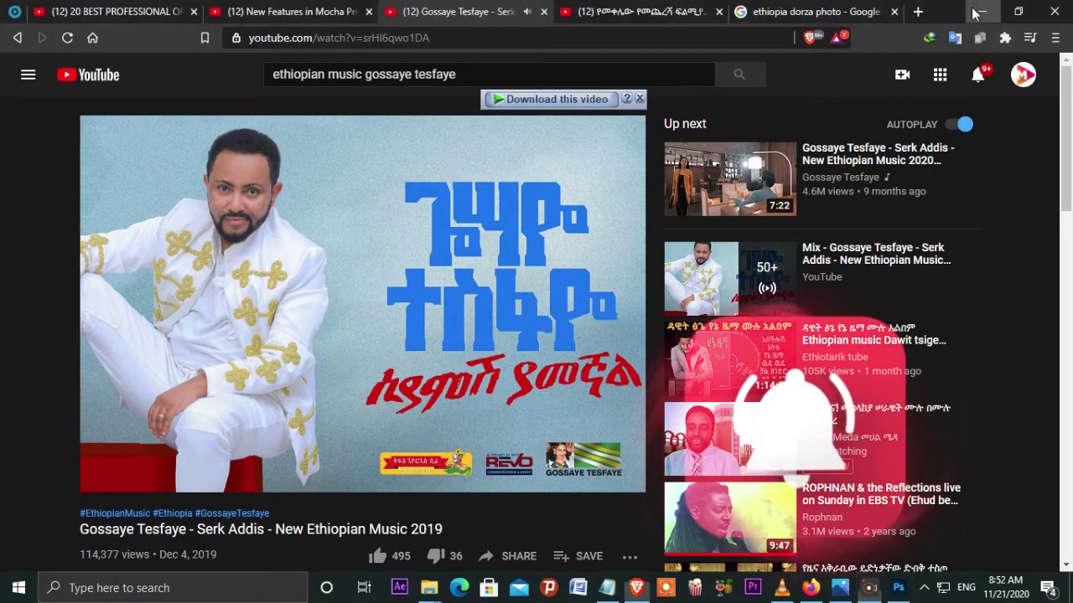
key("alt+Tab")
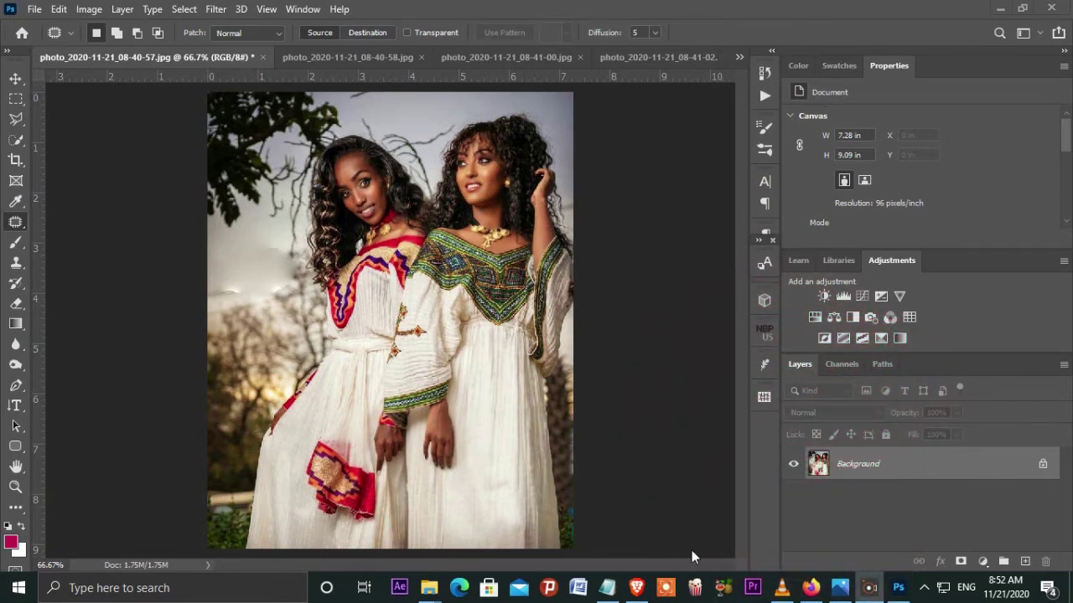
- On photo_2020-11-21_08-41-02.jpg, add two Color Lookup adjustment layers
left_click(648, 57)
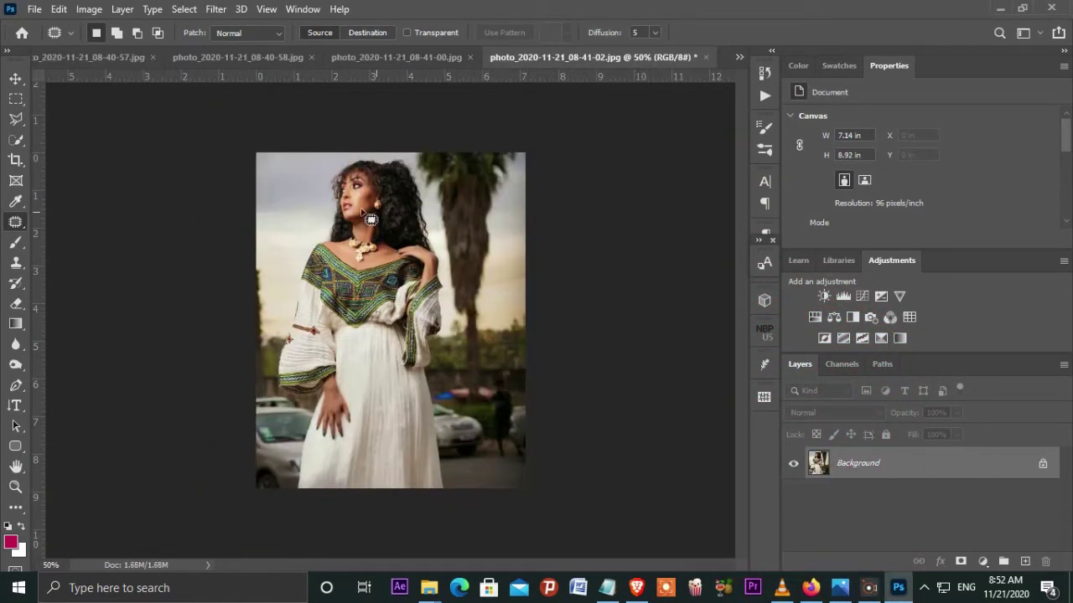
left_click(15, 78)
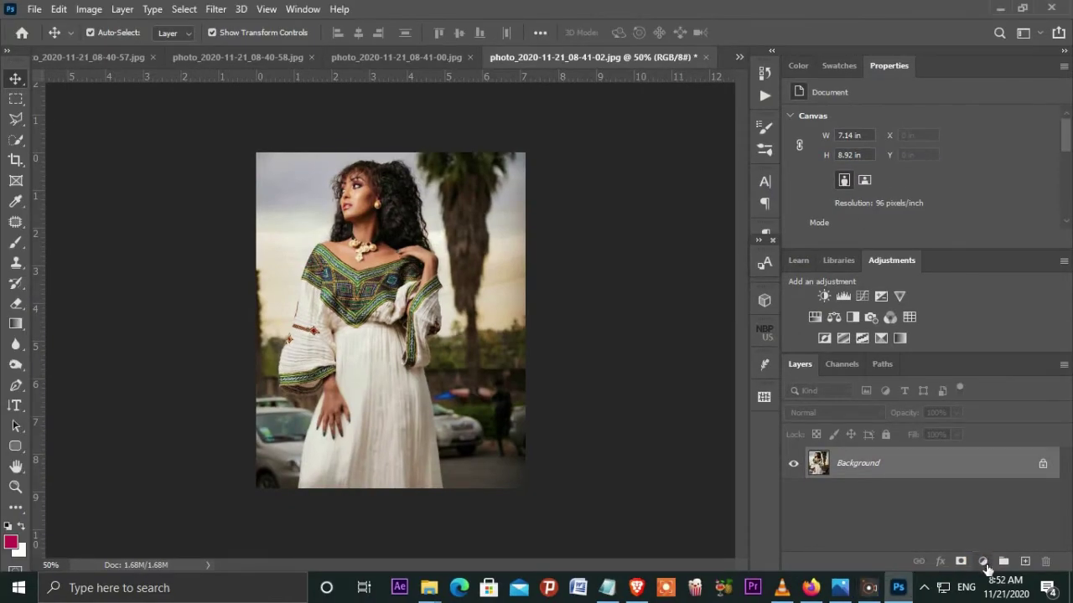
left_click(984, 562)
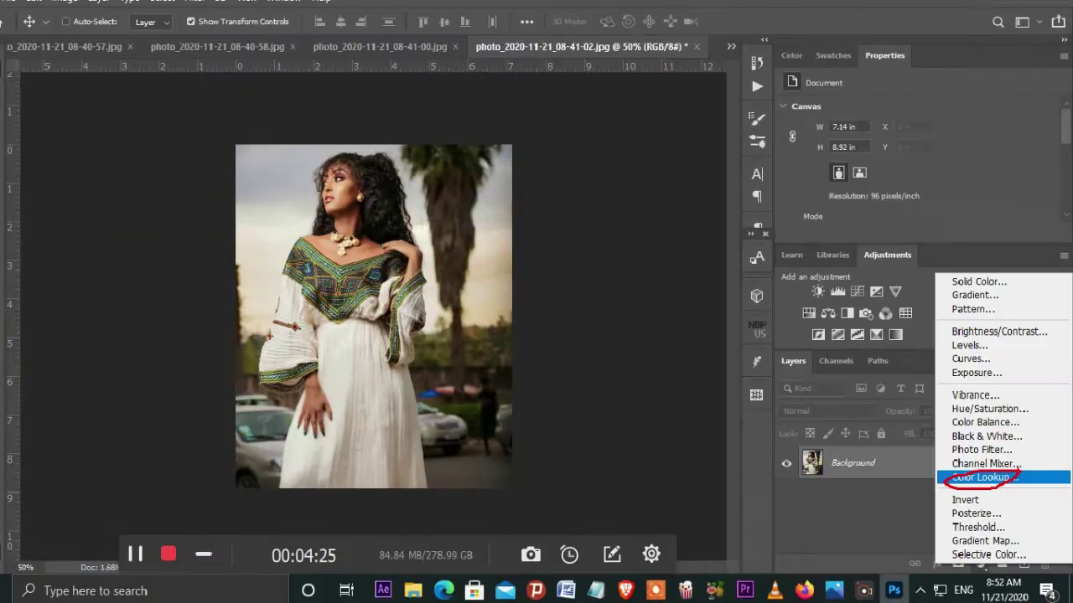
left_click(985, 513)
left_click(983, 563)
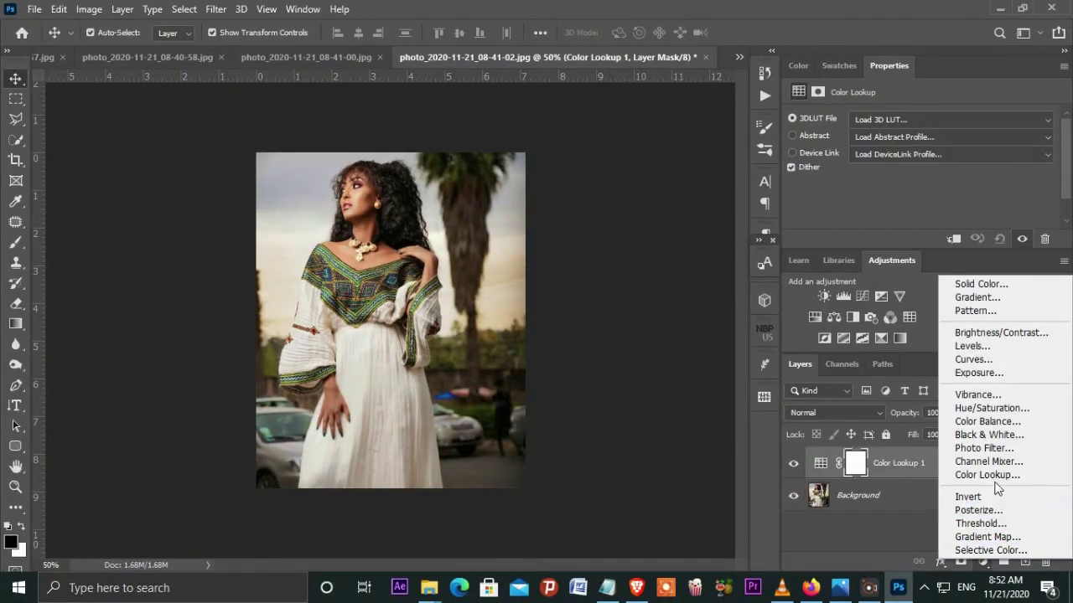
left_click(993, 474)
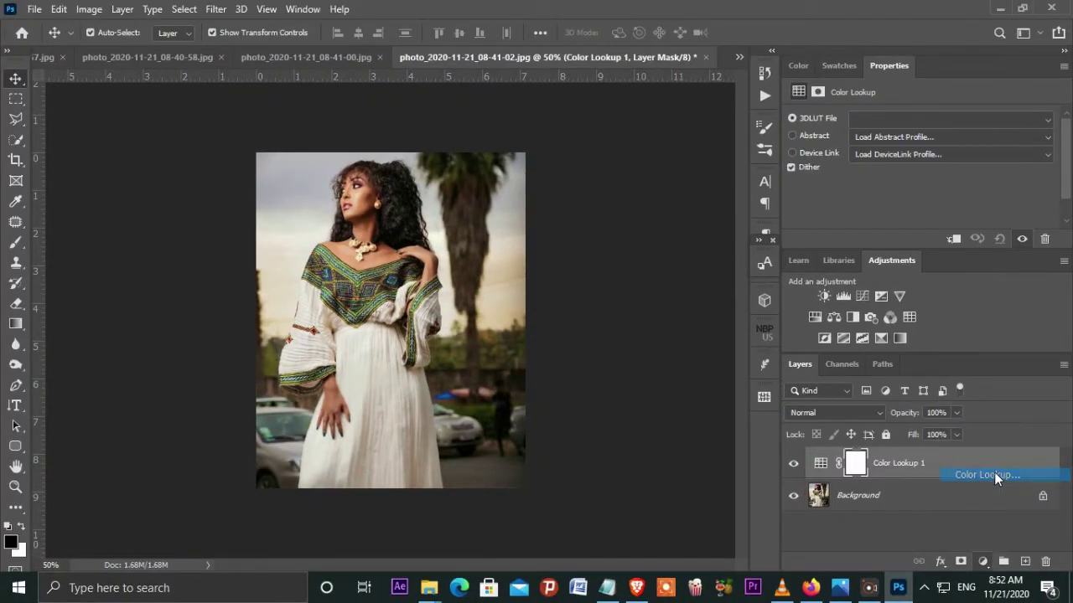
- Try Brown Aqua - RMN (Low Key2) and TO - RMN 01, then settle on TO - RMN L2.cube
left_click(996, 123)
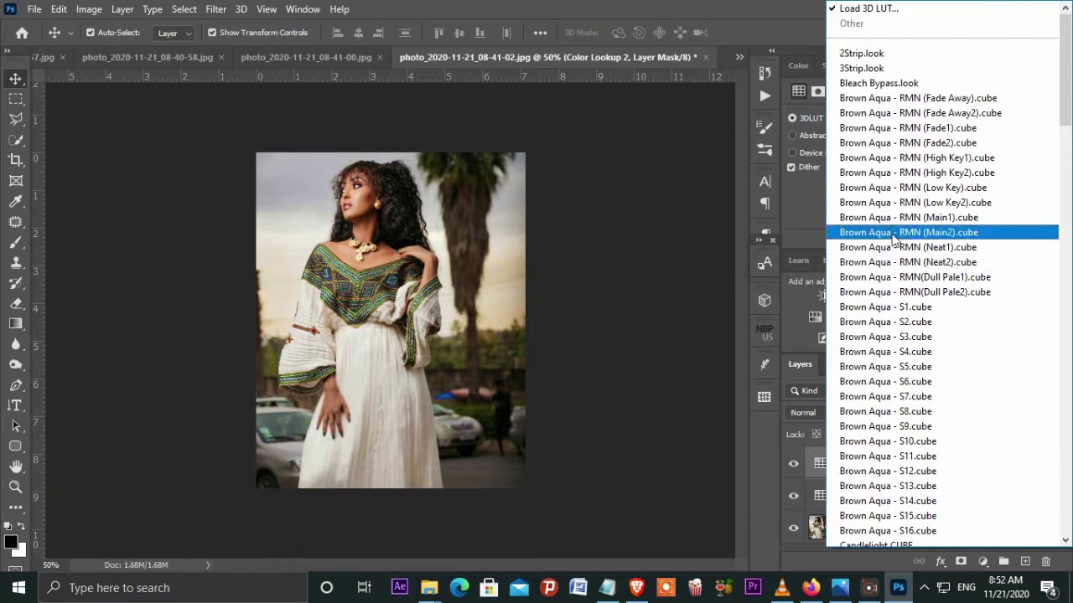
left_click(814, 217)
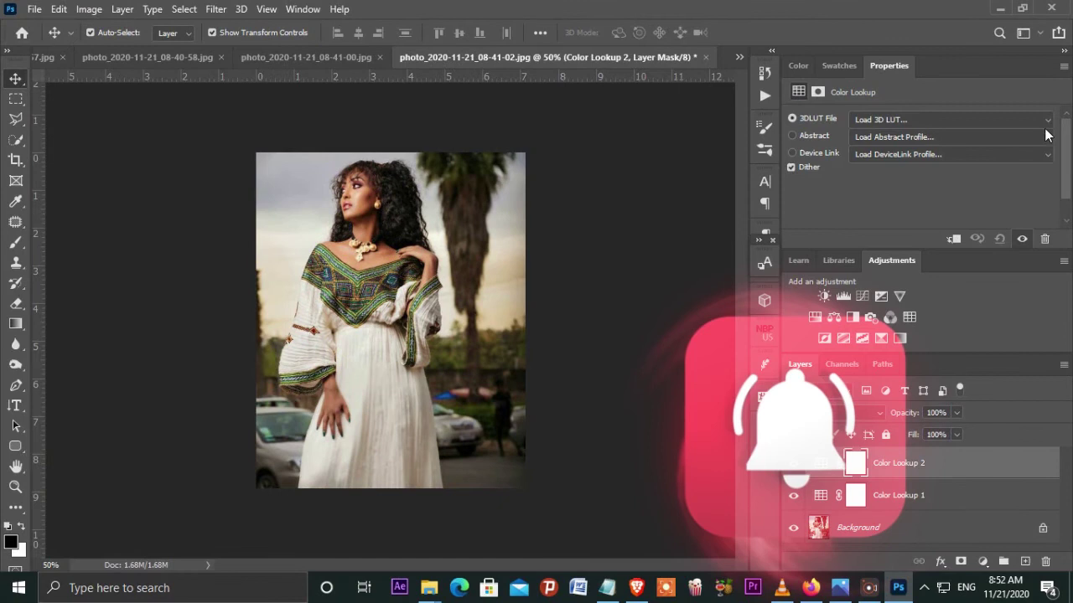
left_click(1048, 119)
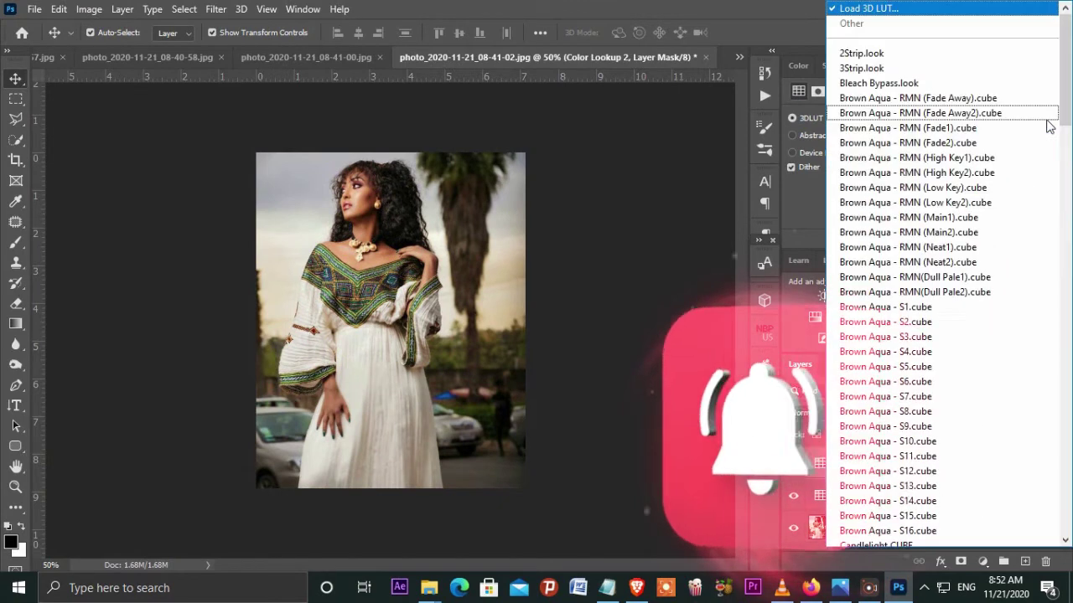
left_click(931, 202)
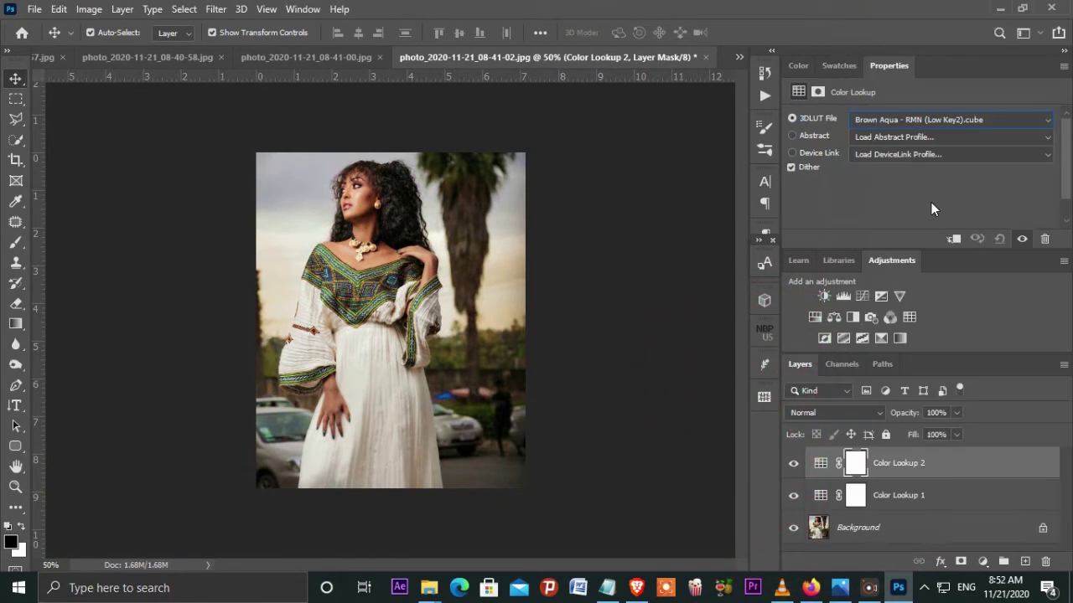
left_click(1045, 124)
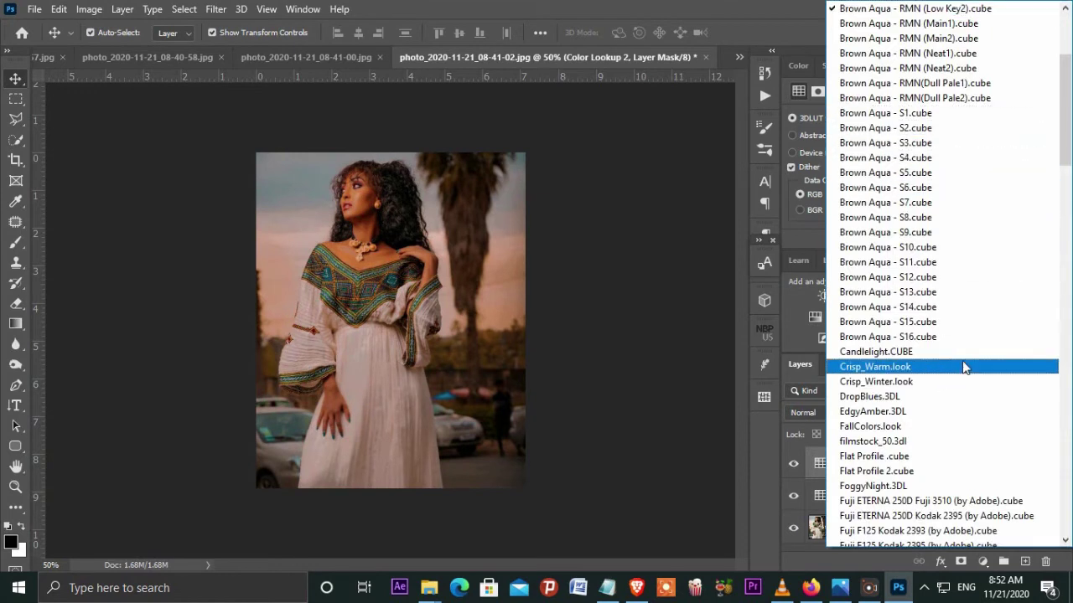
scroll(962, 366, "down", 6)
scroll(931, 366, "down", 6)
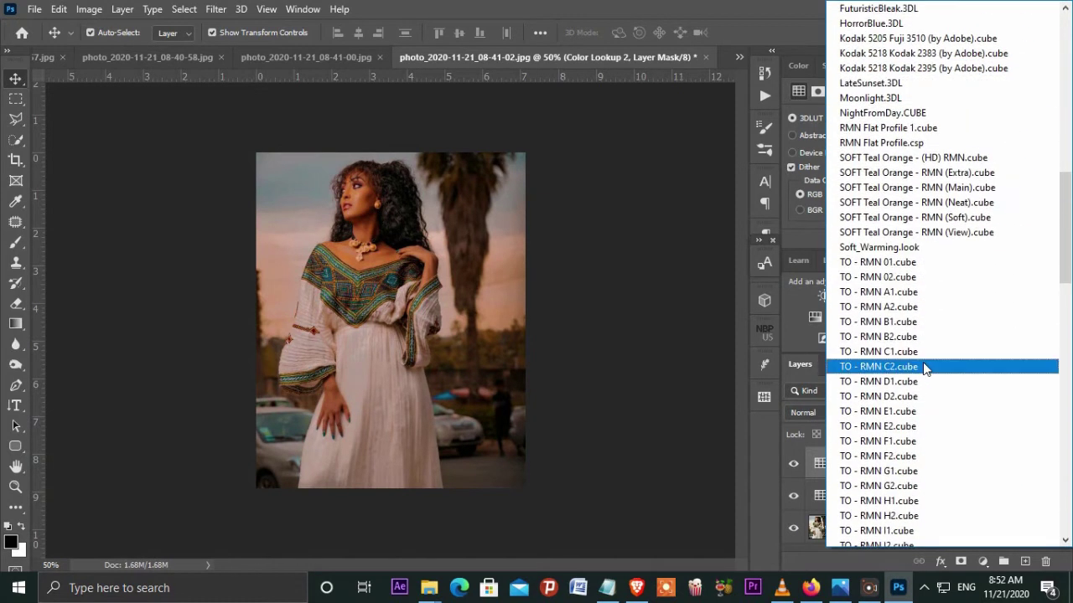
left_click(881, 264)
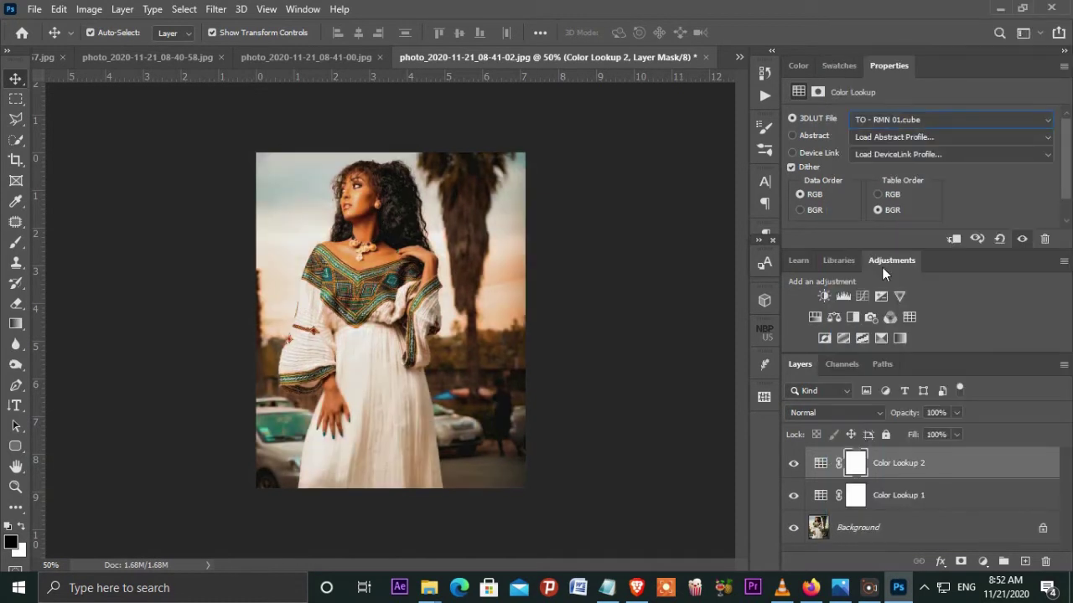
left_click(987, 122)
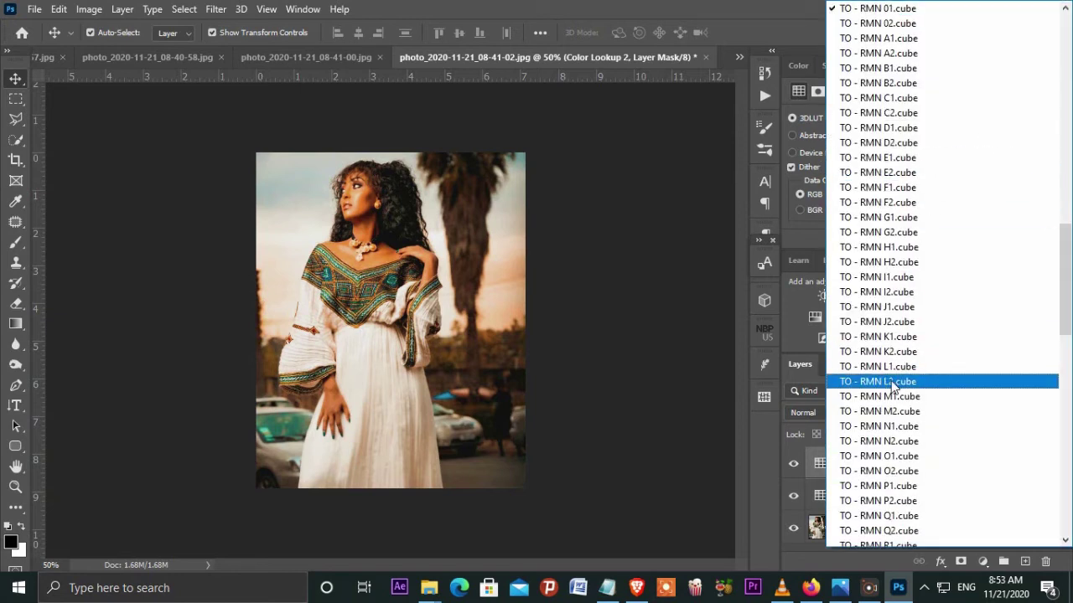
left_click(891, 377)
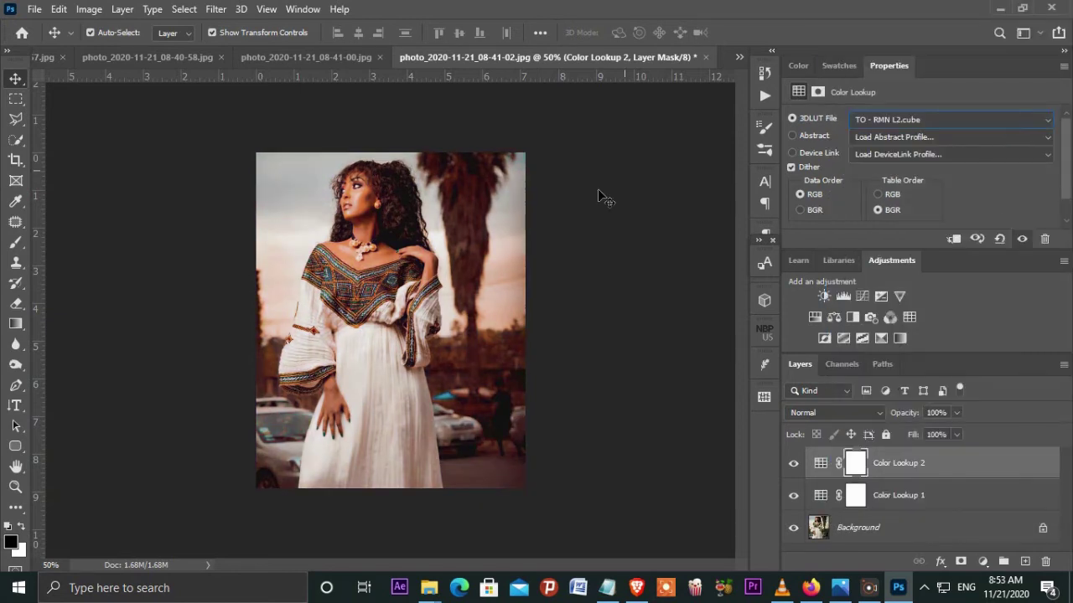
- On photo_2020-11-21_08-41-00.jpg, add a Color Lookup layer using TO - RMN J1.cube
left_click(323, 57)
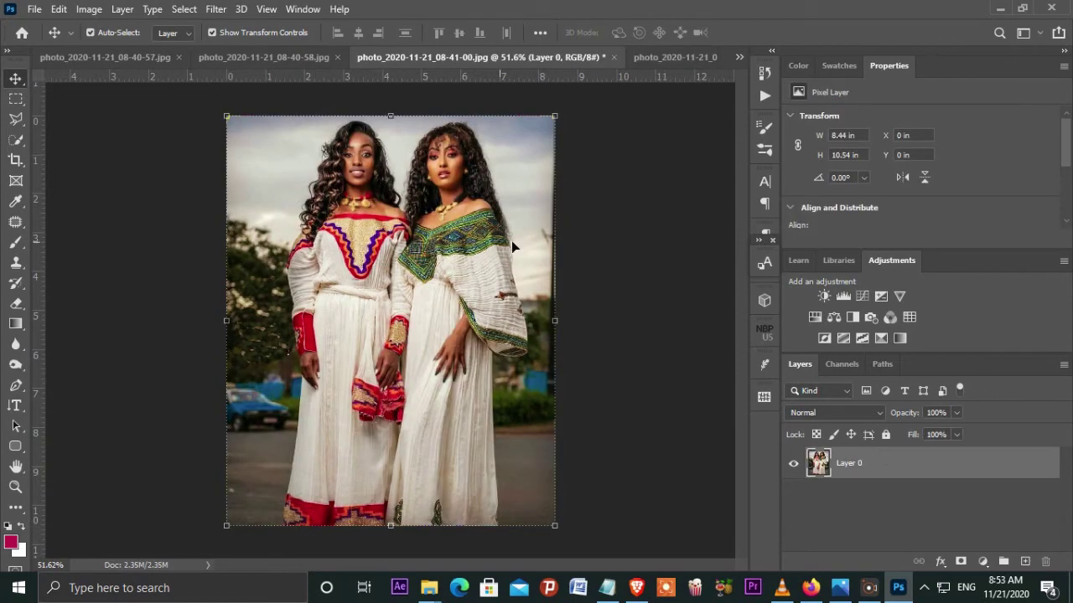
left_click(983, 560)
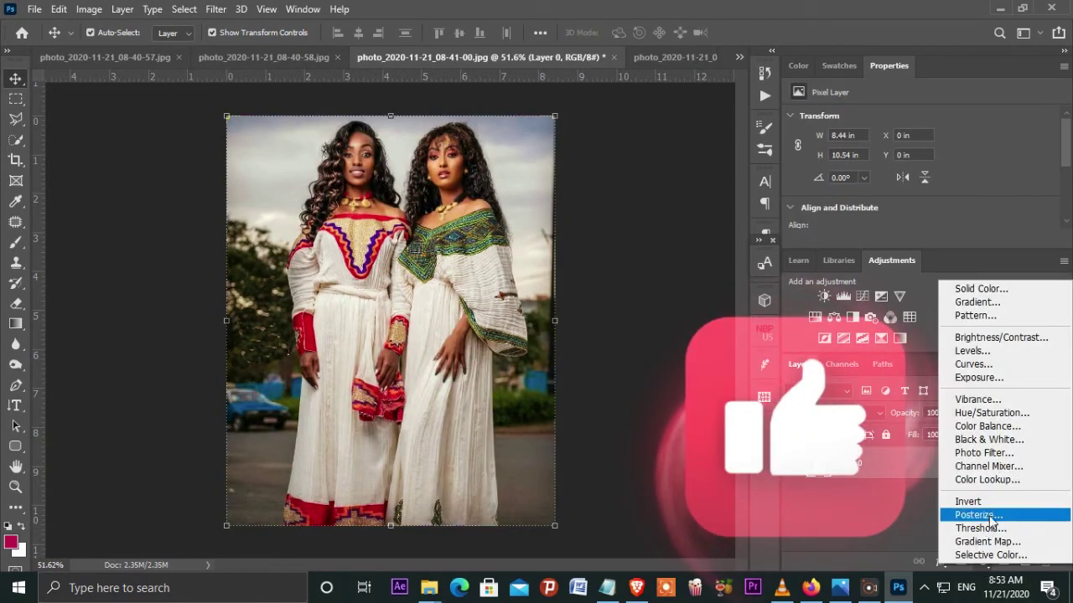
left_click(989, 480)
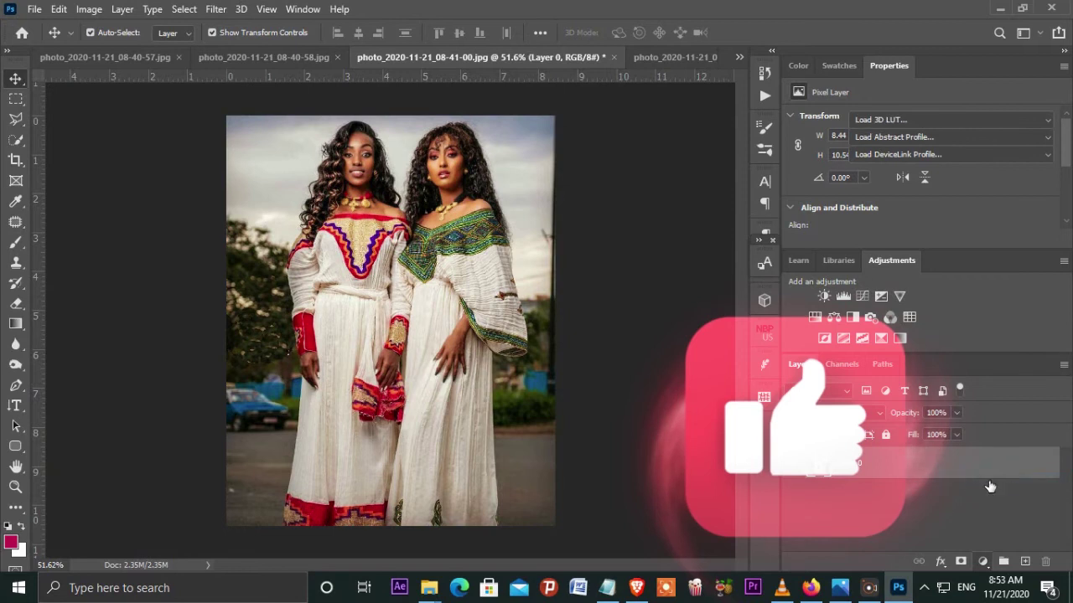
left_click(981, 118)
scroll(909, 306, "down", 15)
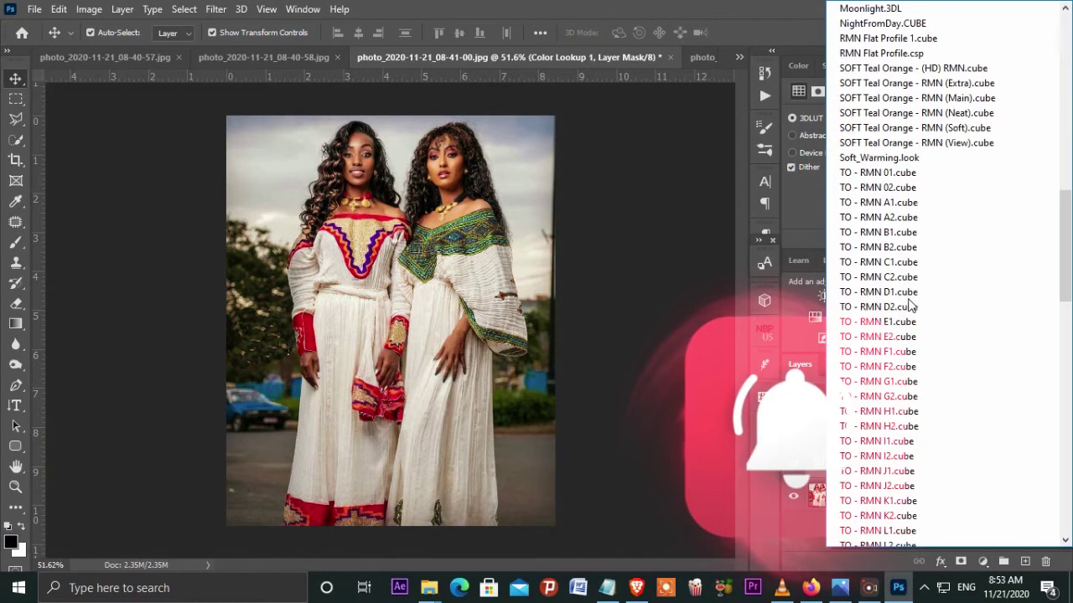
left_click(901, 471)
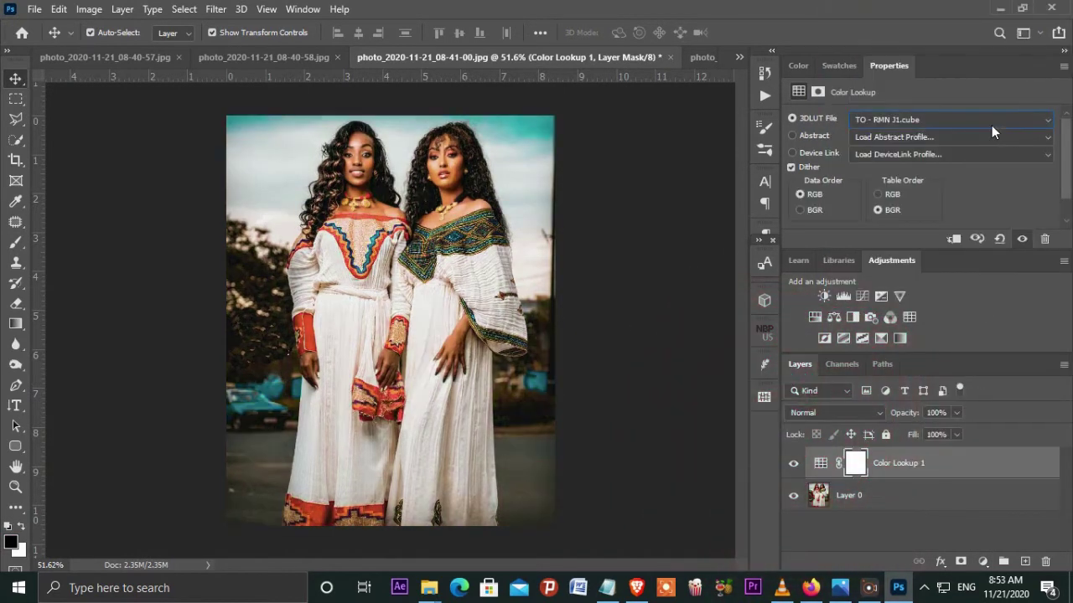
- Preview the Teal Orange - Classic (Mid), TensionGreen.3DL and Teal Orange - Classic (Set) LUTs
left_click(991, 125)
scroll(945, 319, "down", 5)
scroll(909, 318, "down", 3)
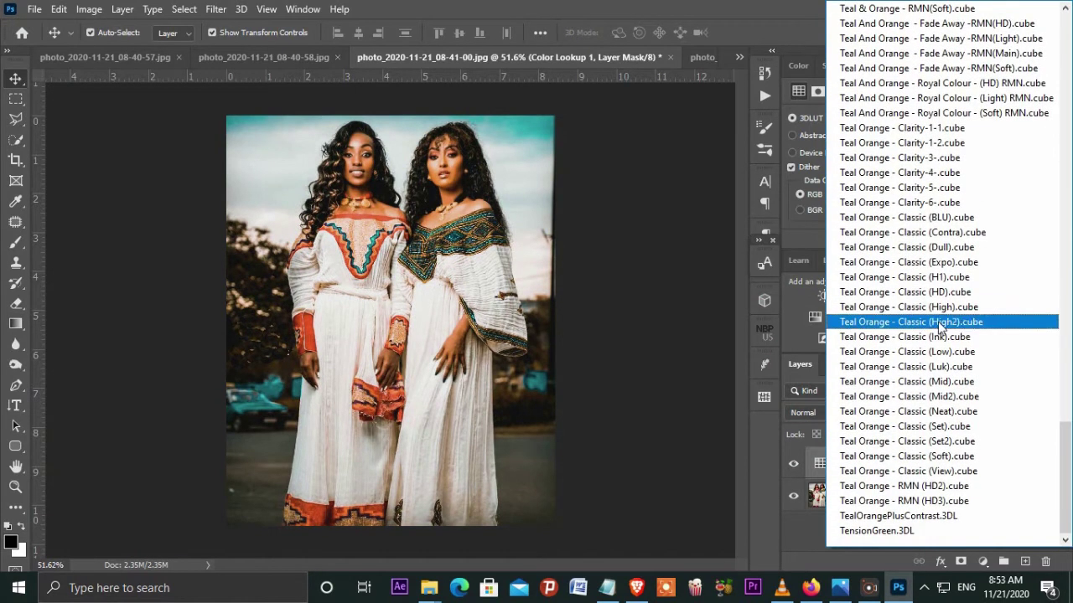
left_click(919, 384)
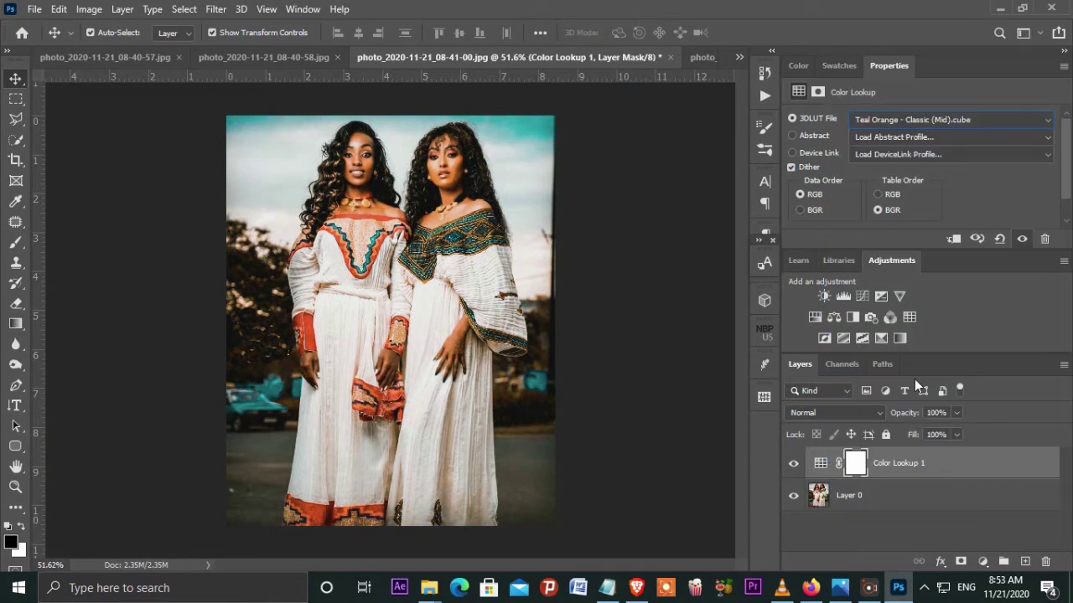
left_click(989, 122)
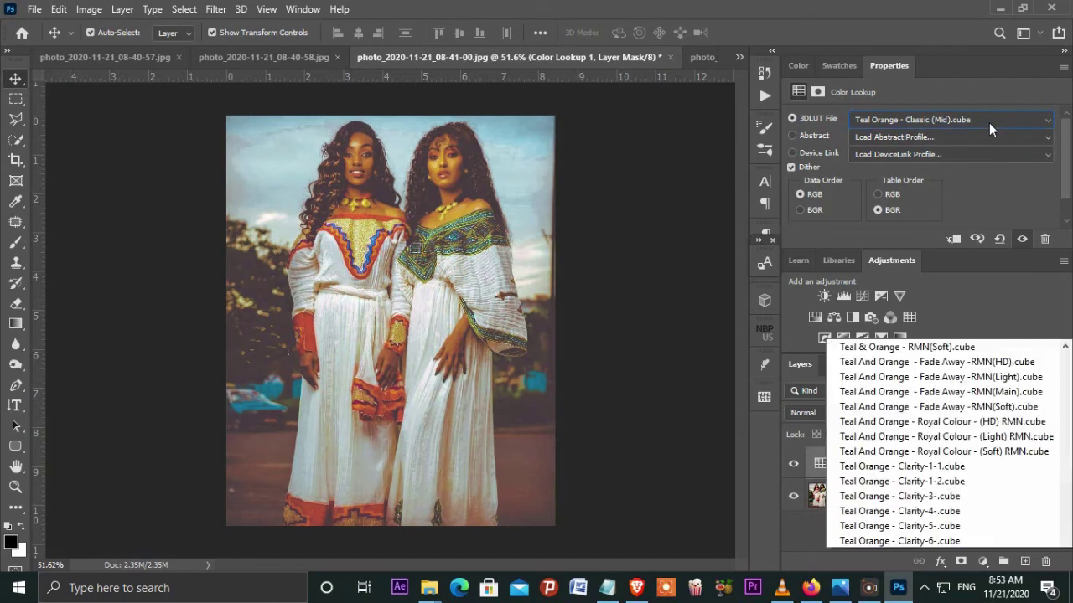
left_click(895, 531)
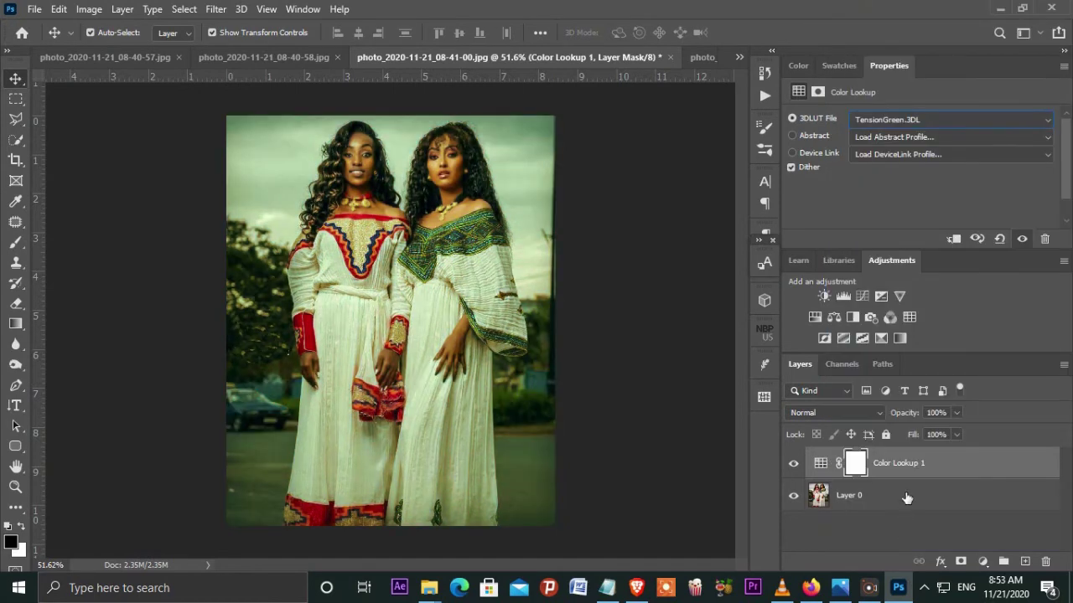
left_click(972, 119)
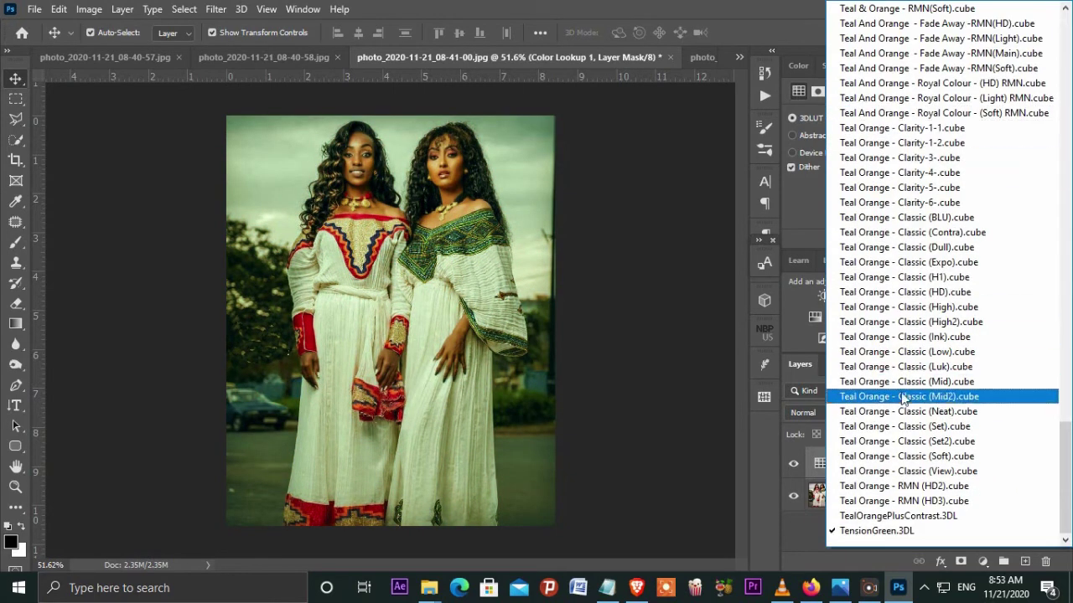
left_click(888, 426)
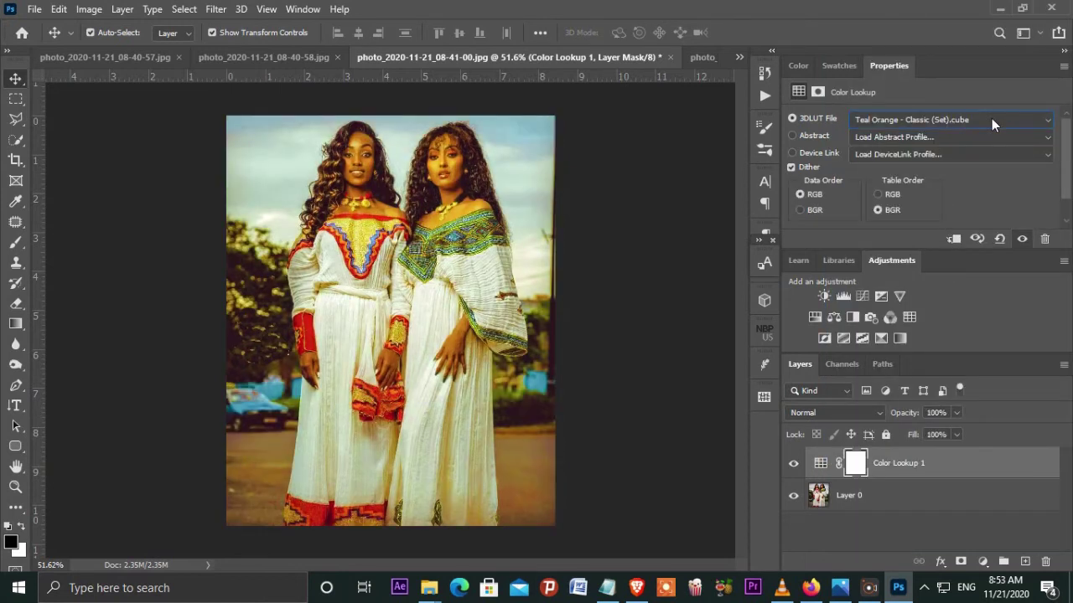
- Try Teal Orange - Classic (Contra), then settle on Teal & Orange - RMN (Mild3).cube
left_click(991, 118)
left_click(914, 232)
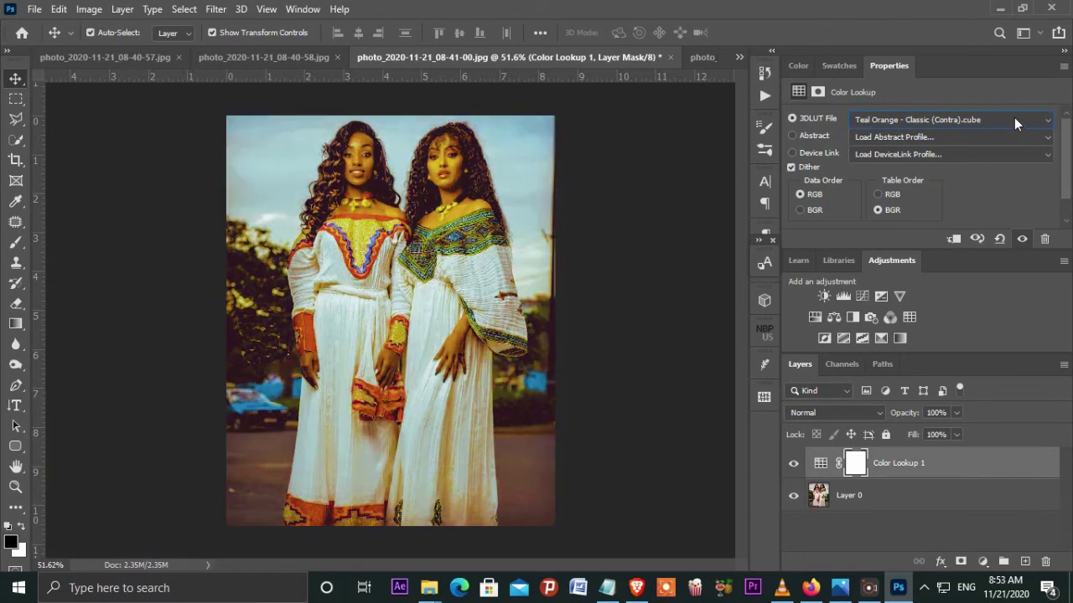
left_click(1014, 117)
scroll(913, 377, "up", 10)
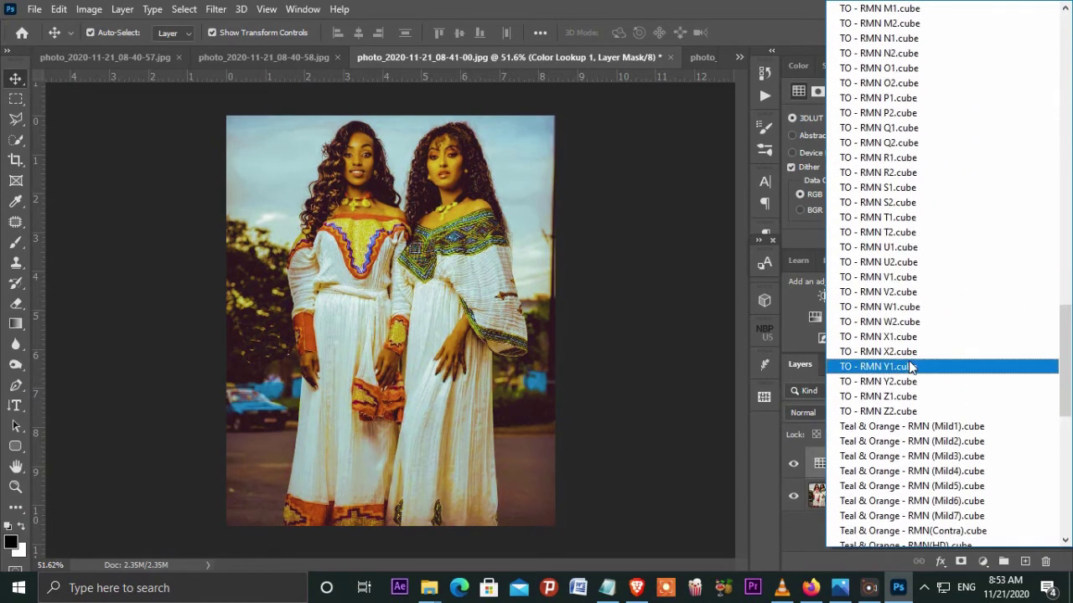
left_click(885, 457)
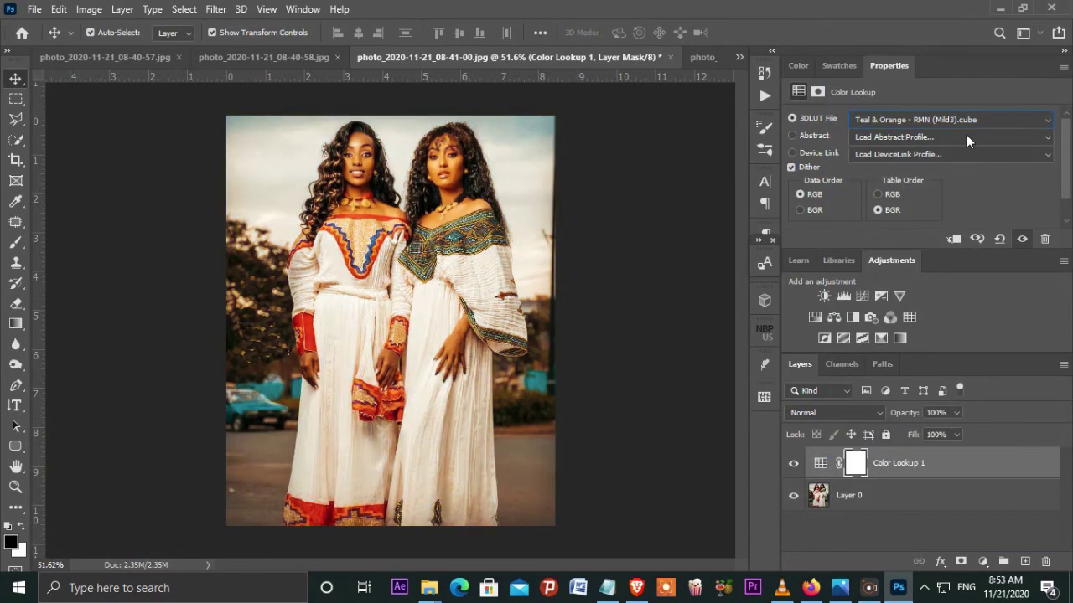
left_click(698, 55)
left_click(335, 59)
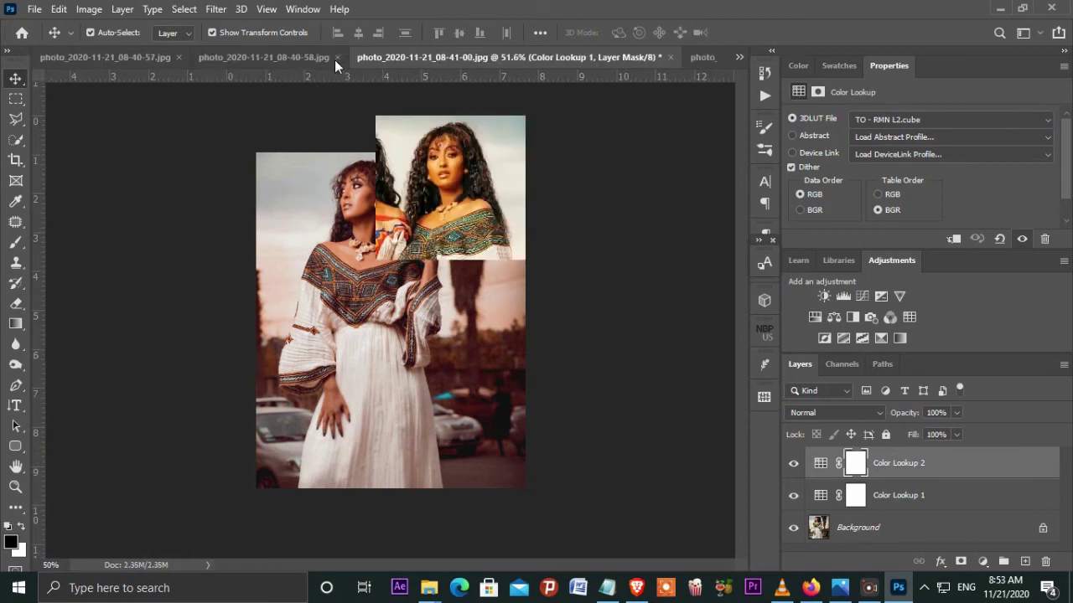
- On the 08-40-58 photo, add a Color Lookup layer and preview Brown Aqua - S5.cube
left_click(246, 59)
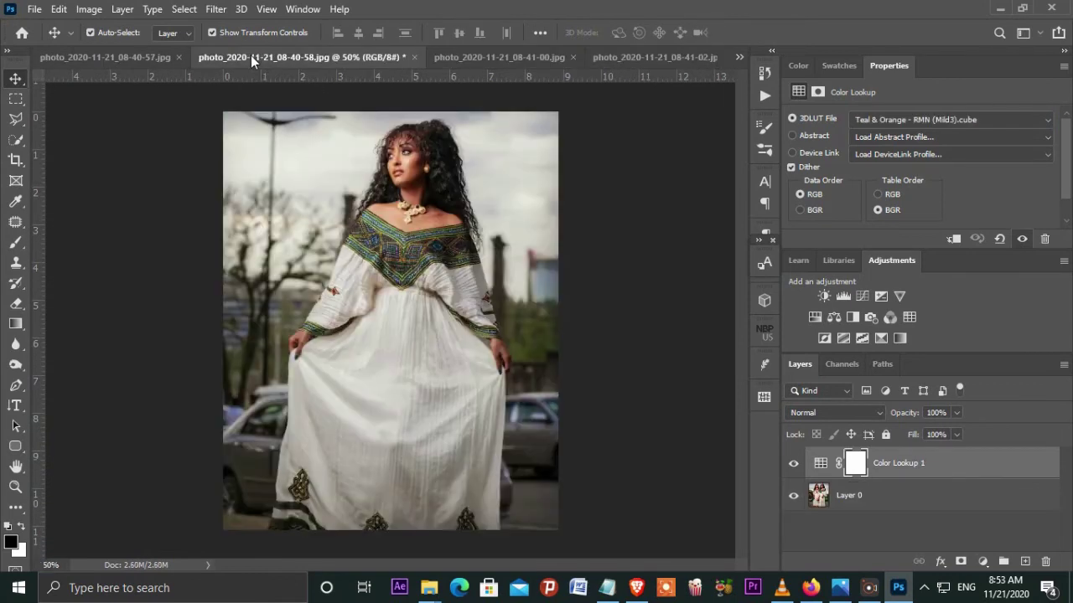
left_click(984, 560)
left_click(998, 474)
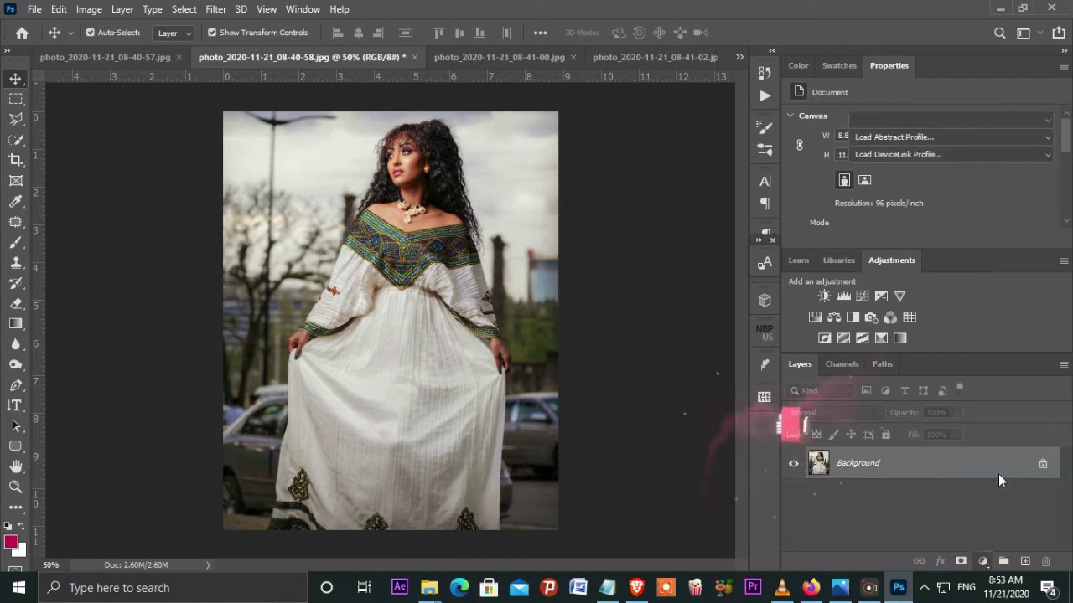
left_click(966, 122)
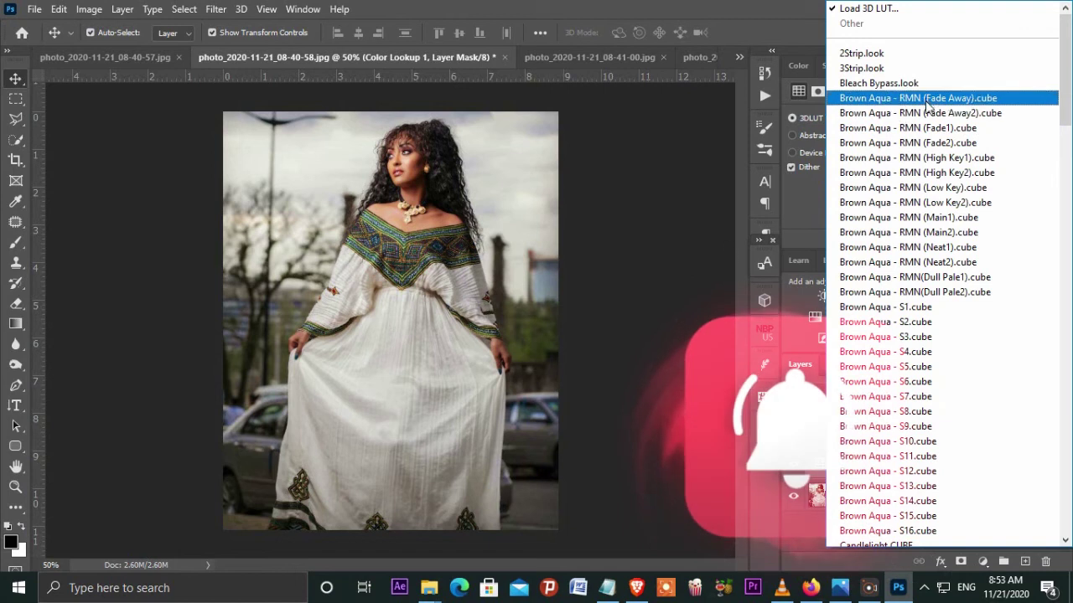
left_click(880, 367)
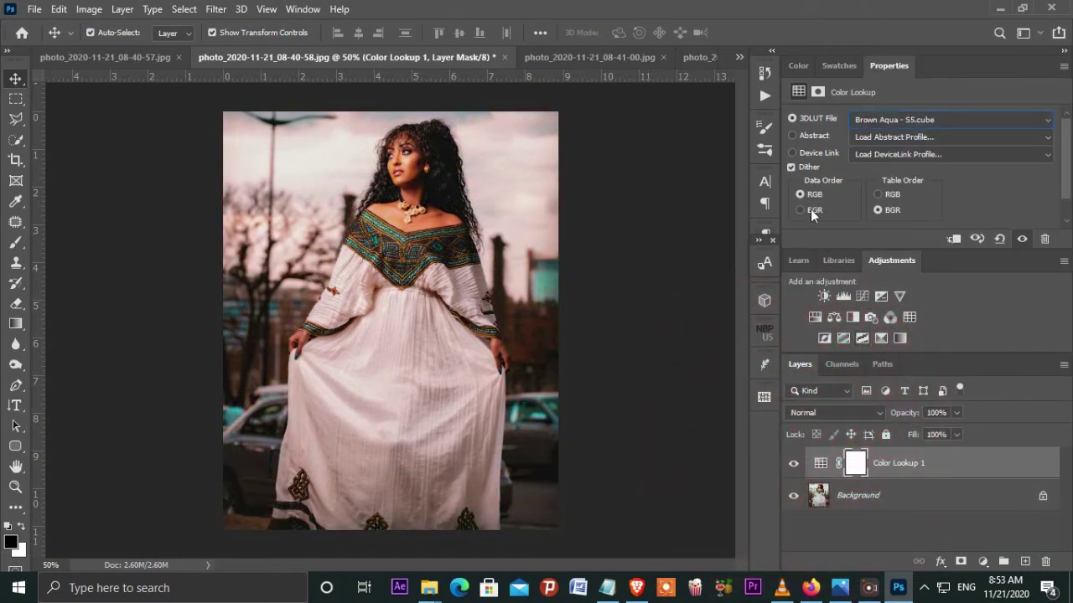
- Preview the TensionGreen.3DL LUT on the Color Lookup layer instead
left_click(965, 119)
scroll(910, 378, "down", 5)
scroll(909, 390, "down", 10)
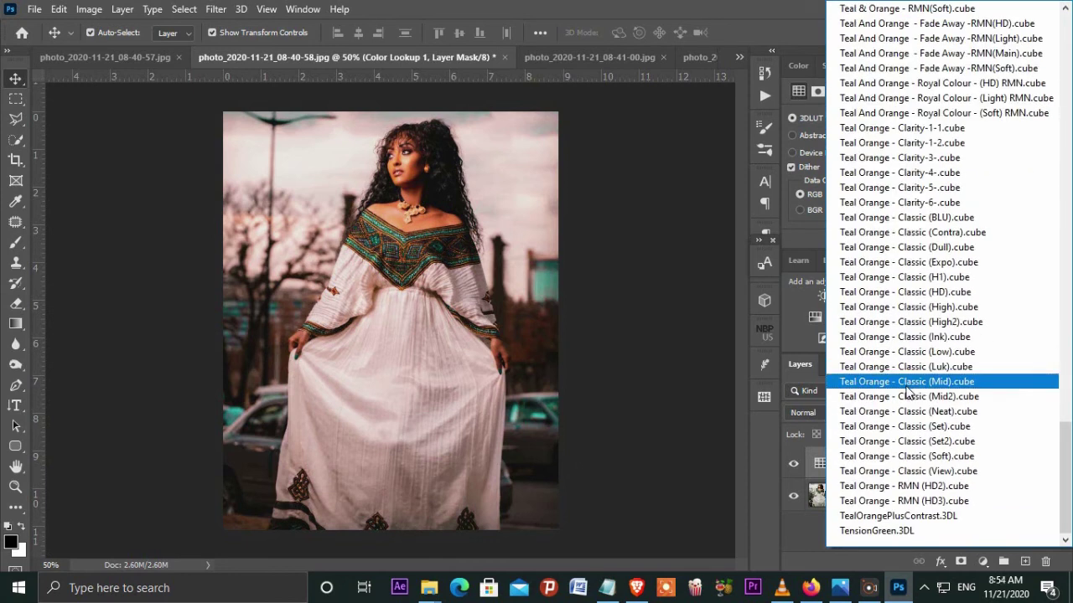
left_click(892, 532)
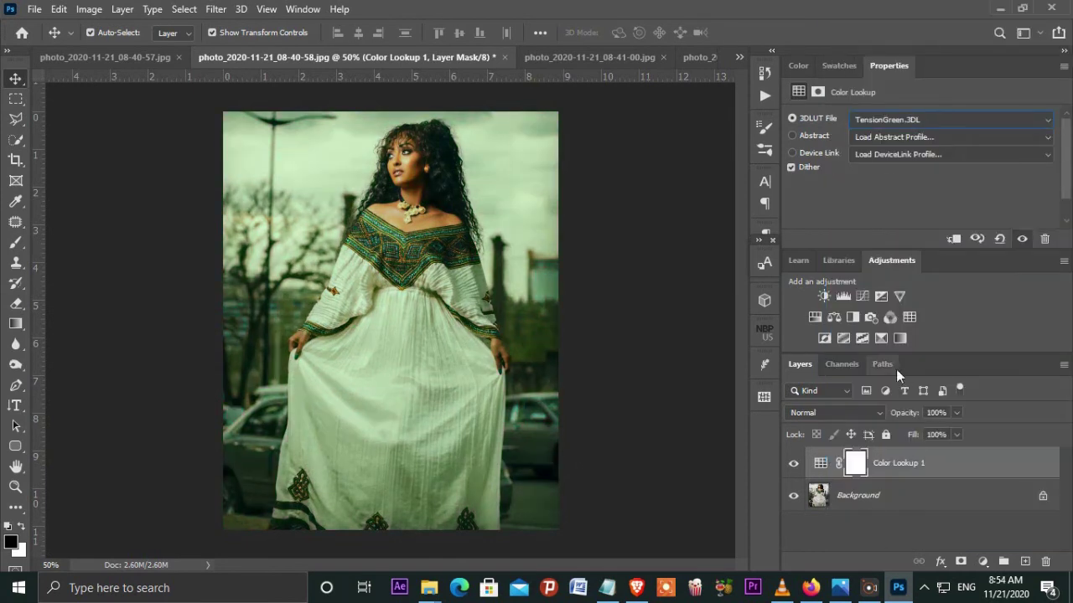
- Try TealOrangePlusContrast.3DL, settle on Teal Orange - Classic (Ink).cube, then bring 08-40-57 forward
left_click(950, 126)
left_click(871, 513)
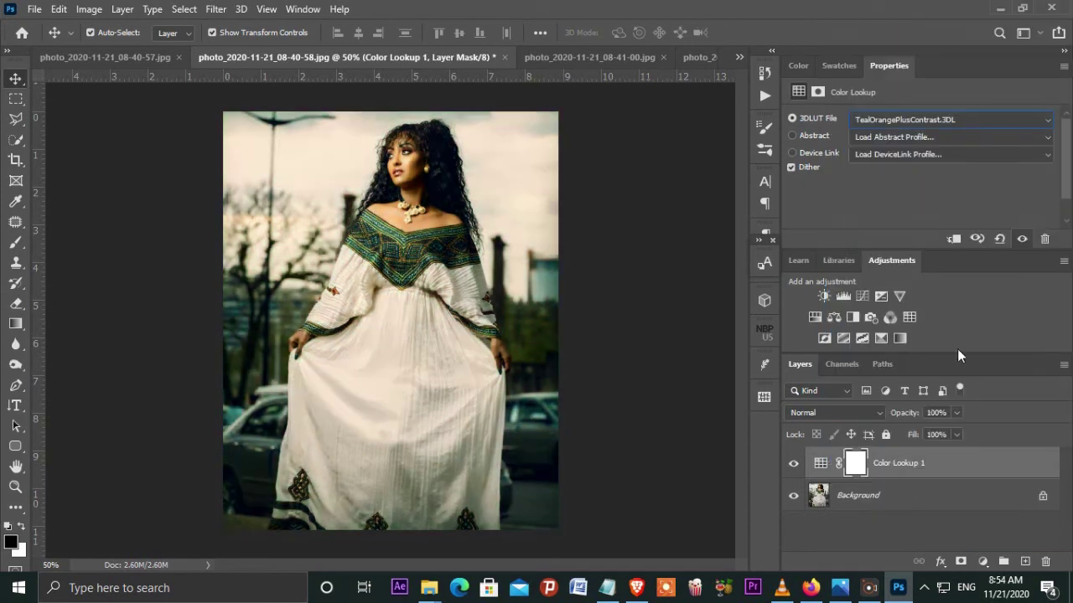
left_click(944, 118)
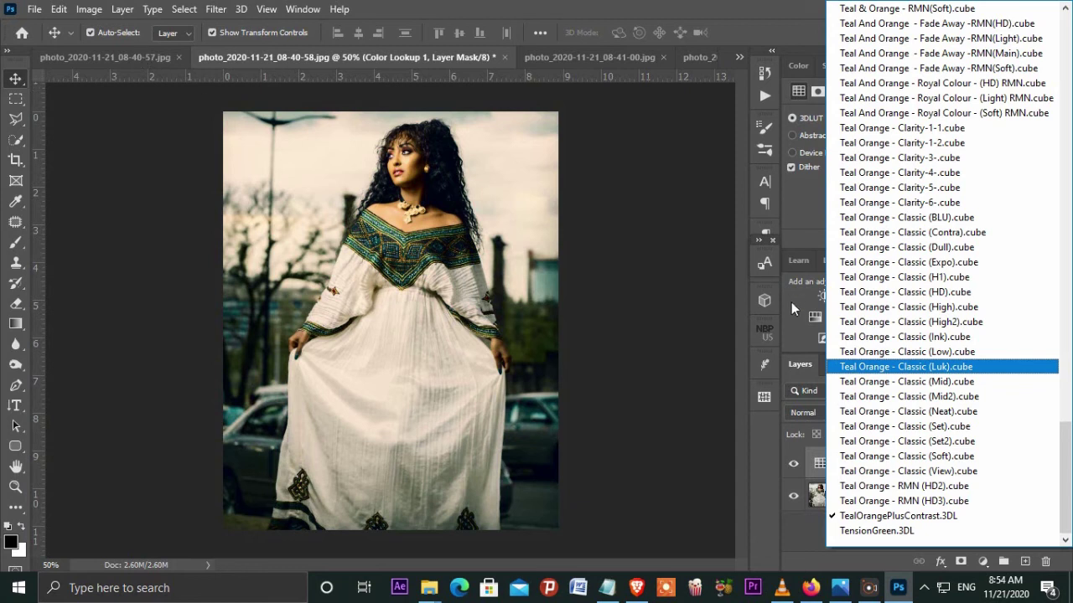
left_click(894, 338)
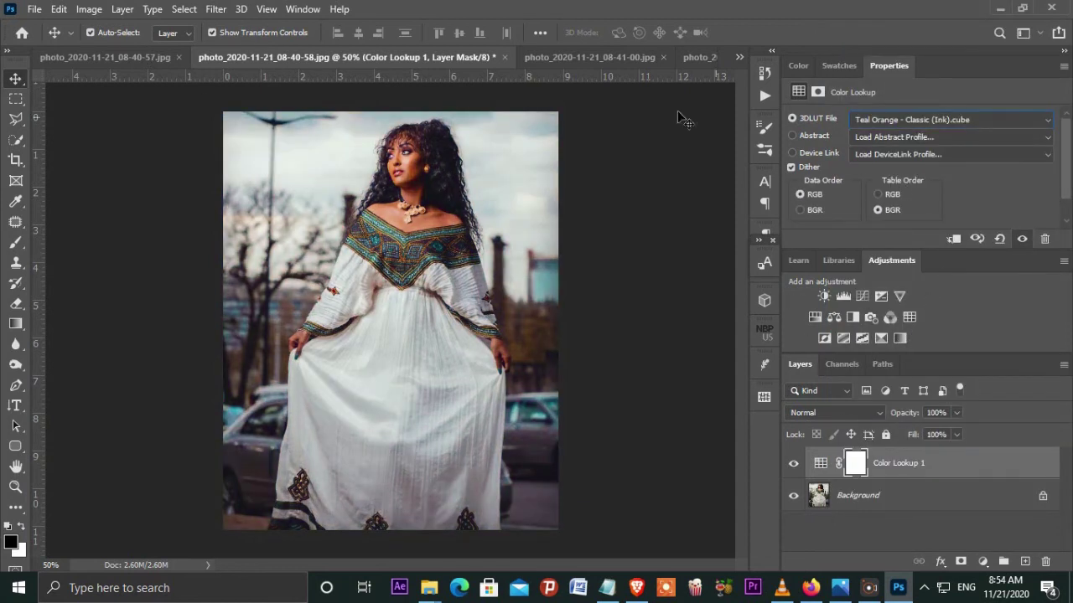
left_click(121, 55)
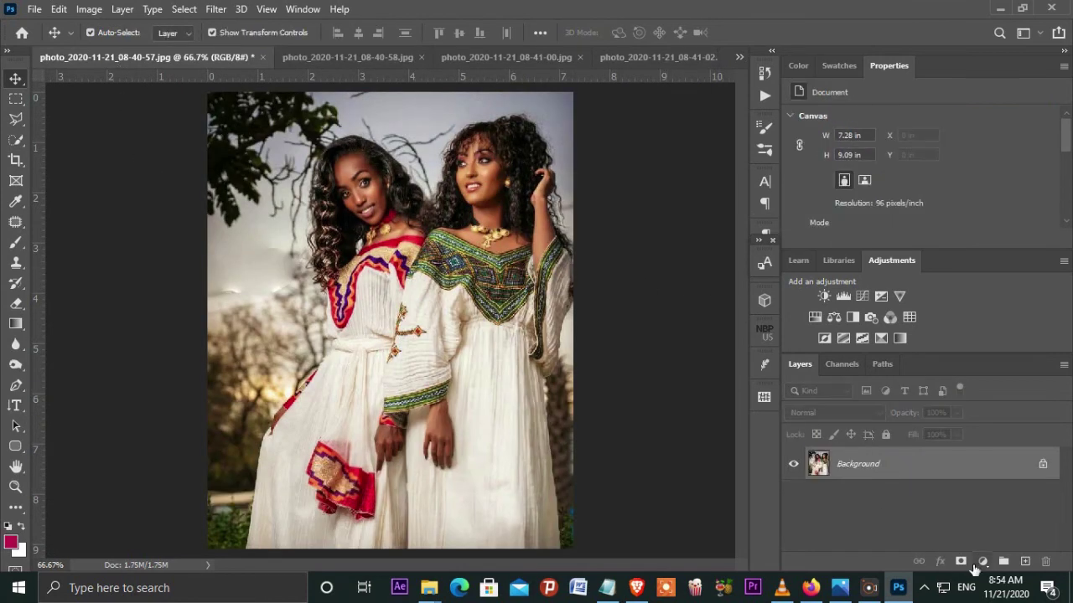
- Grade the 08-40-57 photo with a Brown Aqua - S15.cube Color Lookup layer, then return to 08-40-58
left_click(983, 561)
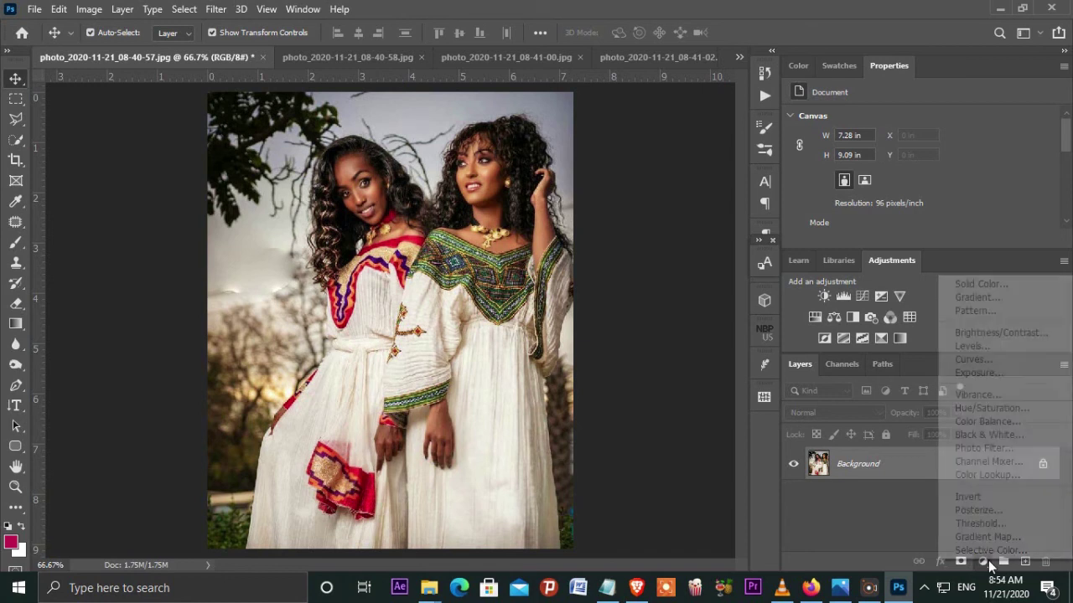
left_click(987, 475)
left_click(952, 124)
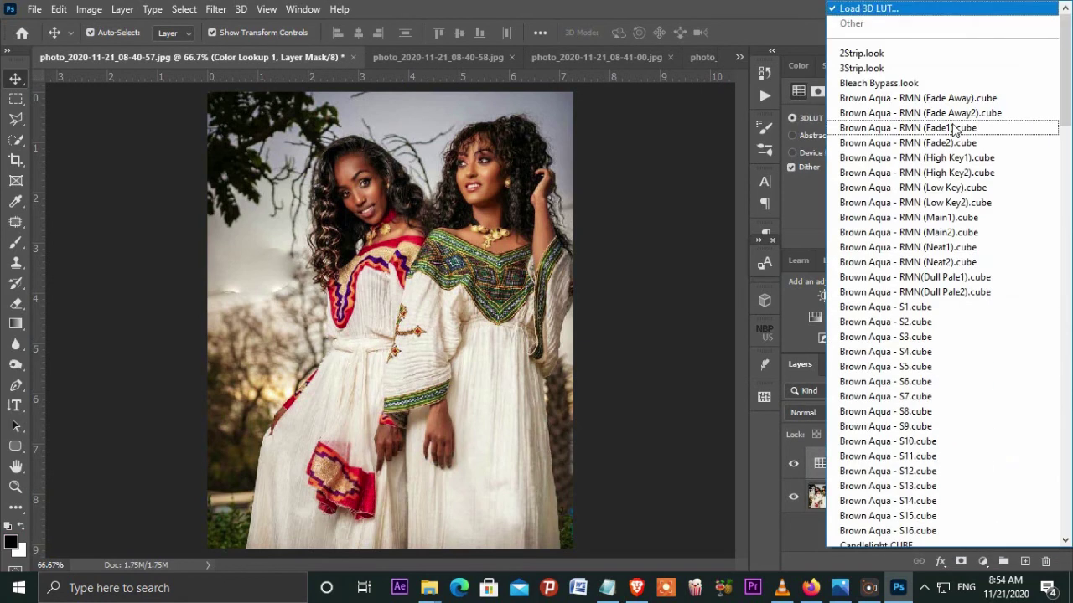
left_click(920, 515)
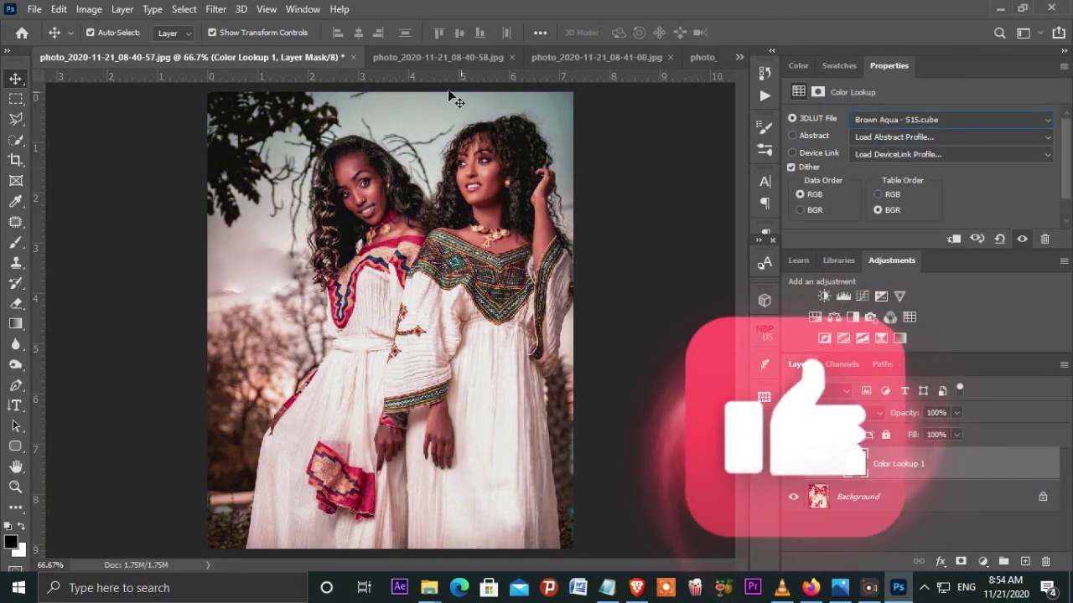
left_click(410, 55)
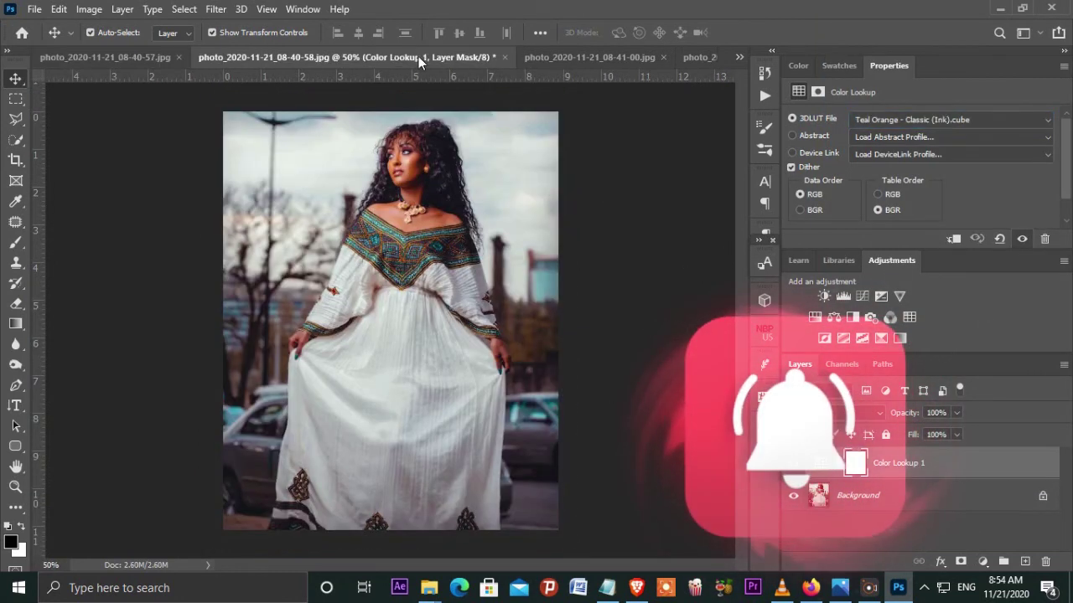
- Review the graded 08-41-00 and 08-41-02 photos via the tabs and >> document list
left_click(624, 58)
left_click(708, 58)
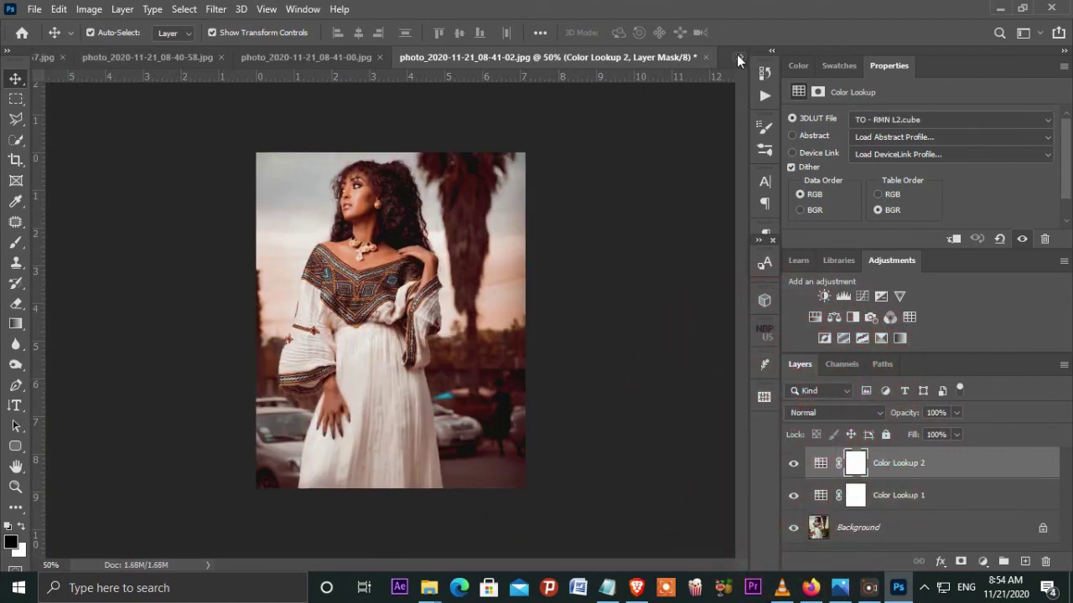
left_click(738, 60)
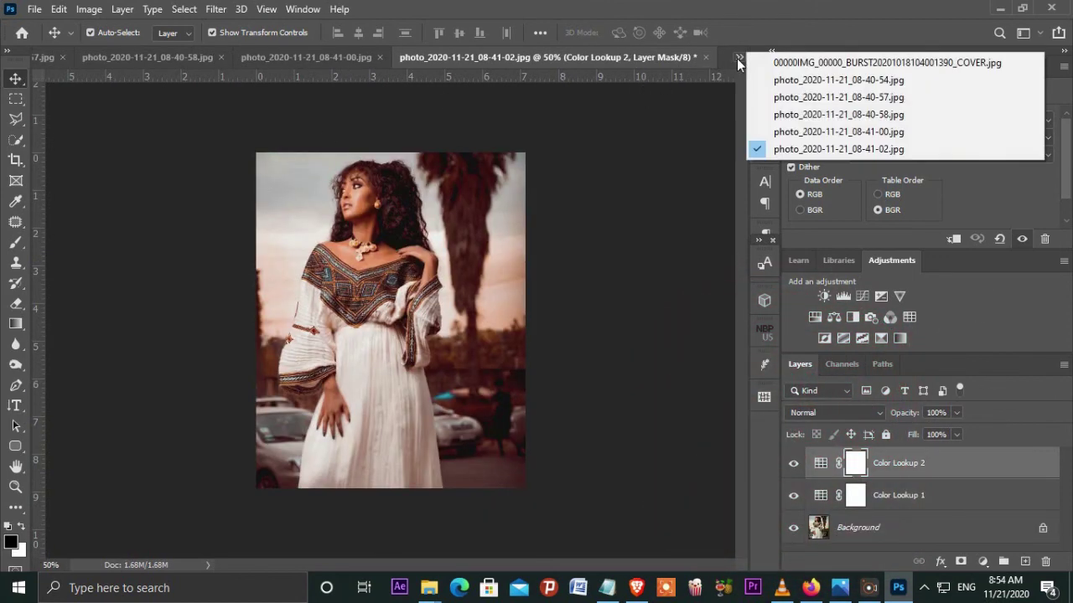
left_click(838, 131)
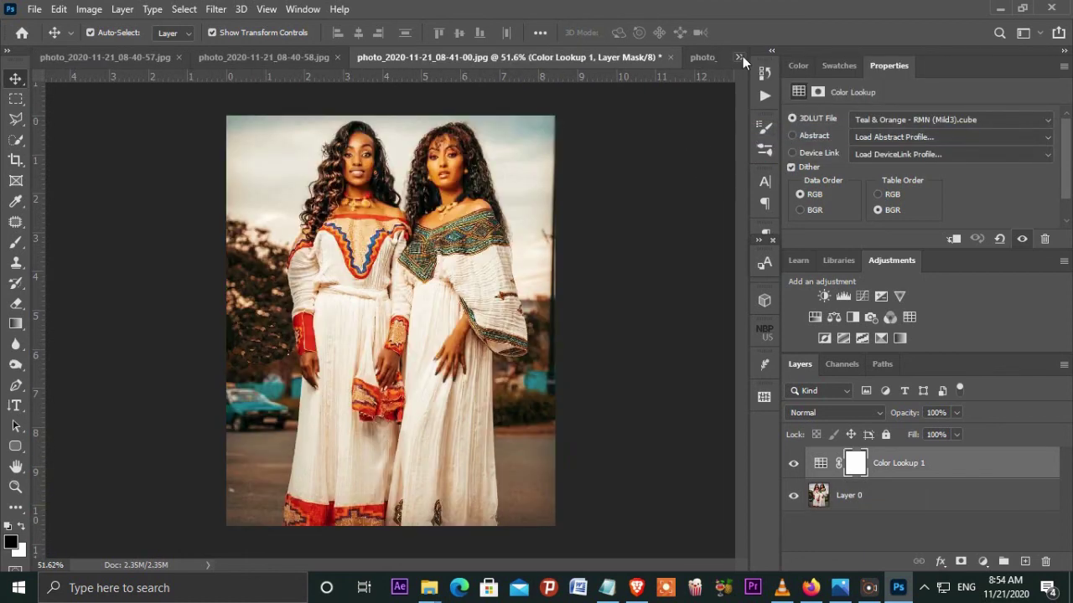
left_click(740, 57)
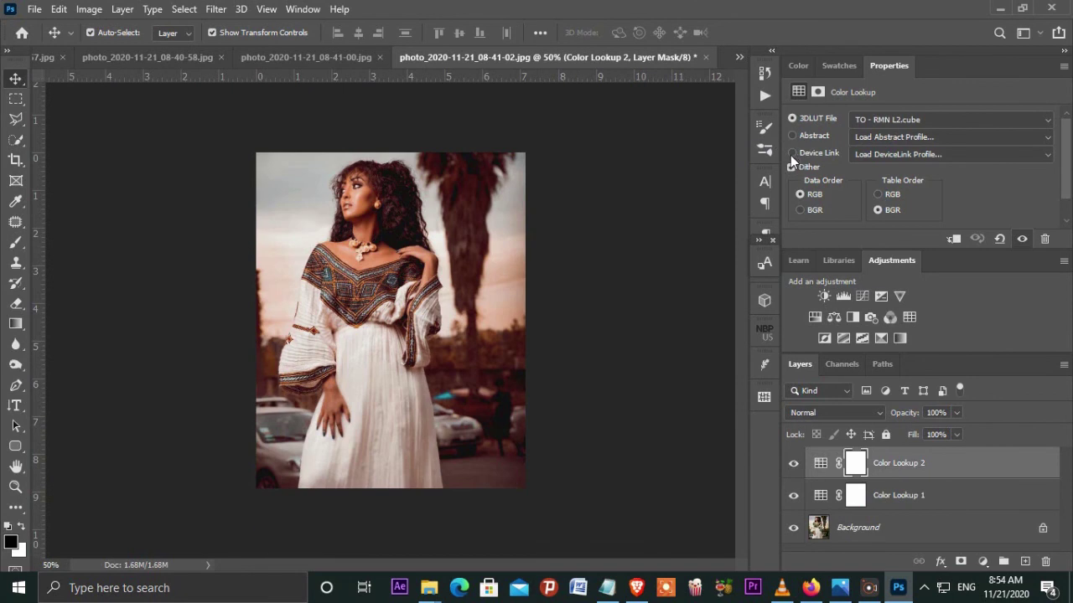
scroll(474, 228, "up", 2)
scroll(474, 228, "down", 1)
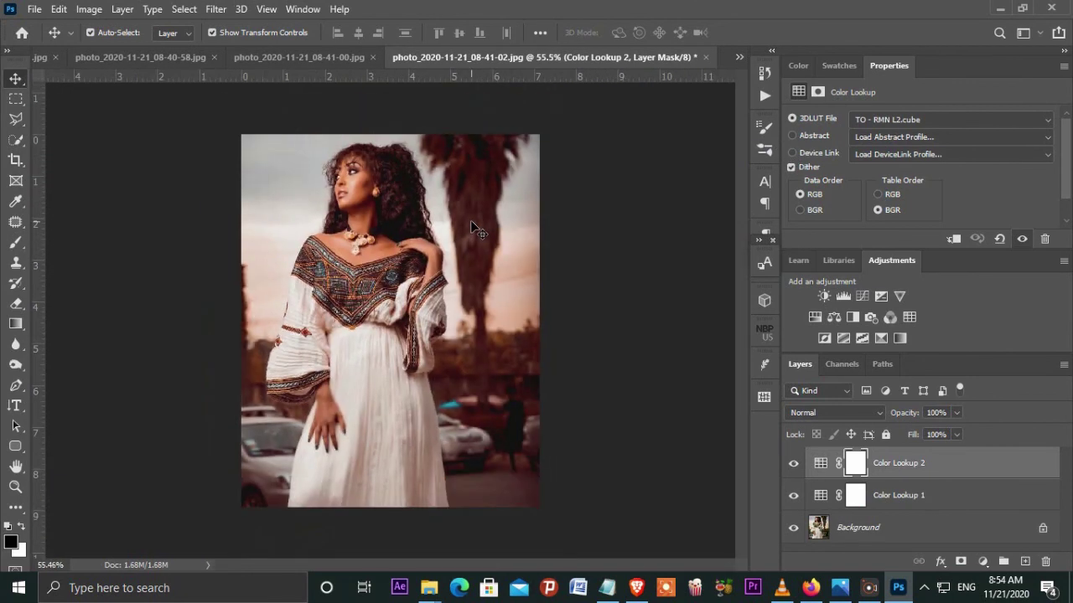